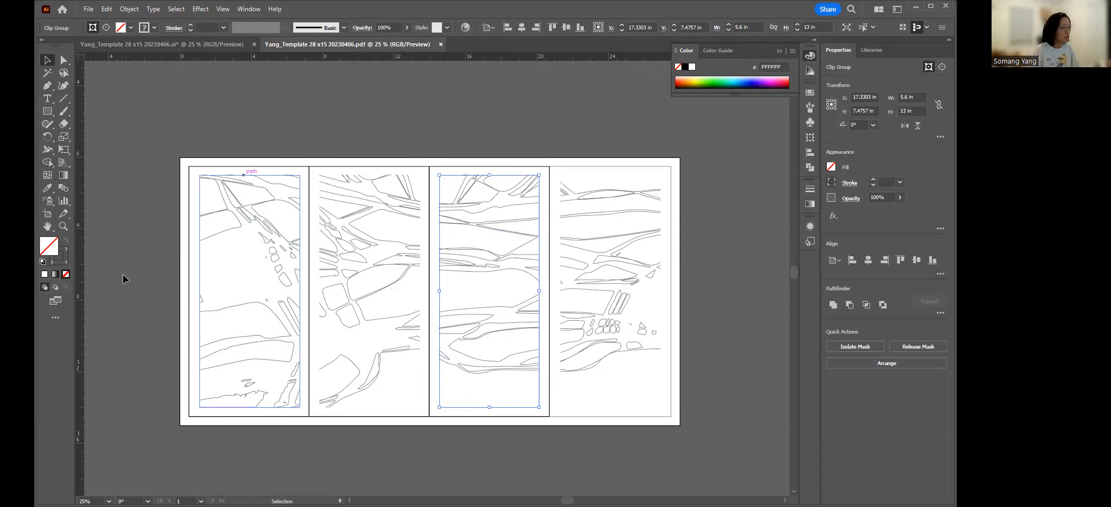
# Step: Examine the clipped line artwork across the four panels, both close up and as a whole
pyautogui.click(326, 239)
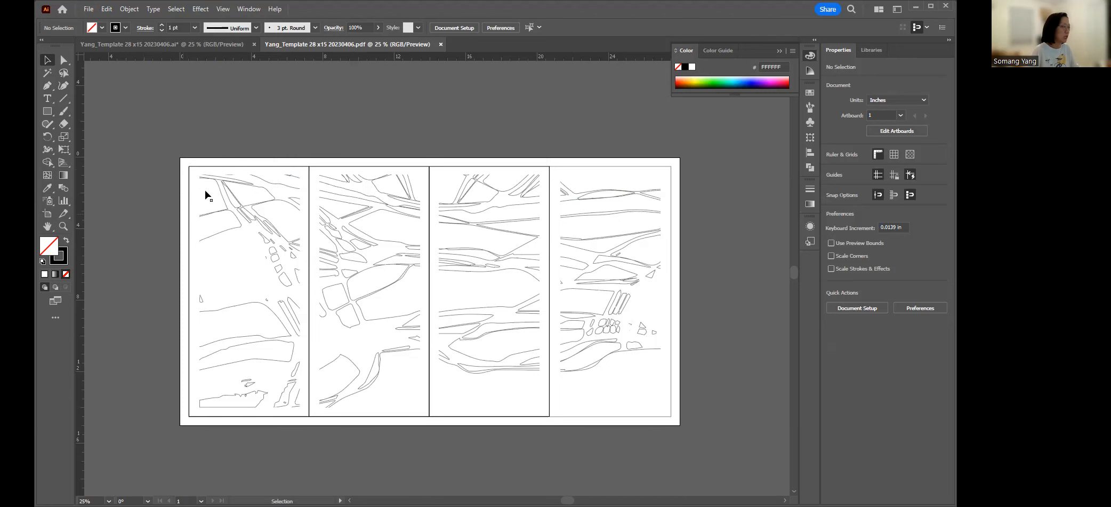
pyautogui.scroll(1, 220, 217)
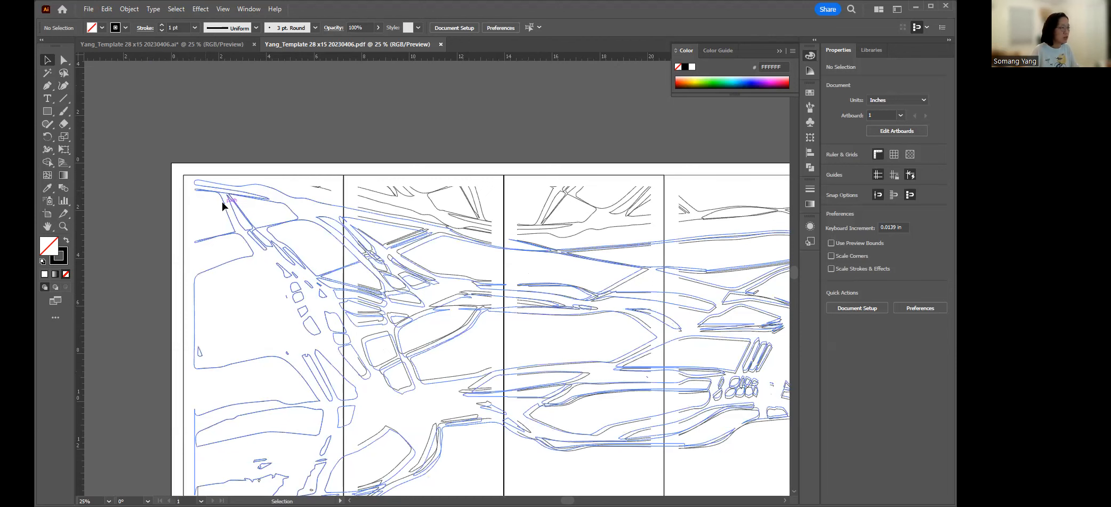
pyautogui.scroll(1, 223, 206)
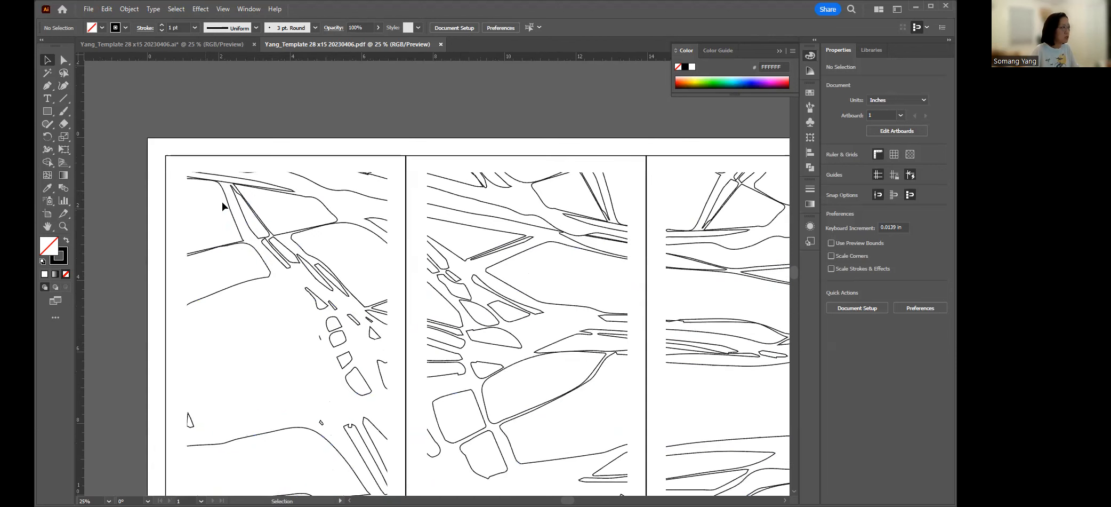
pyautogui.scroll(-2, 227, 206)
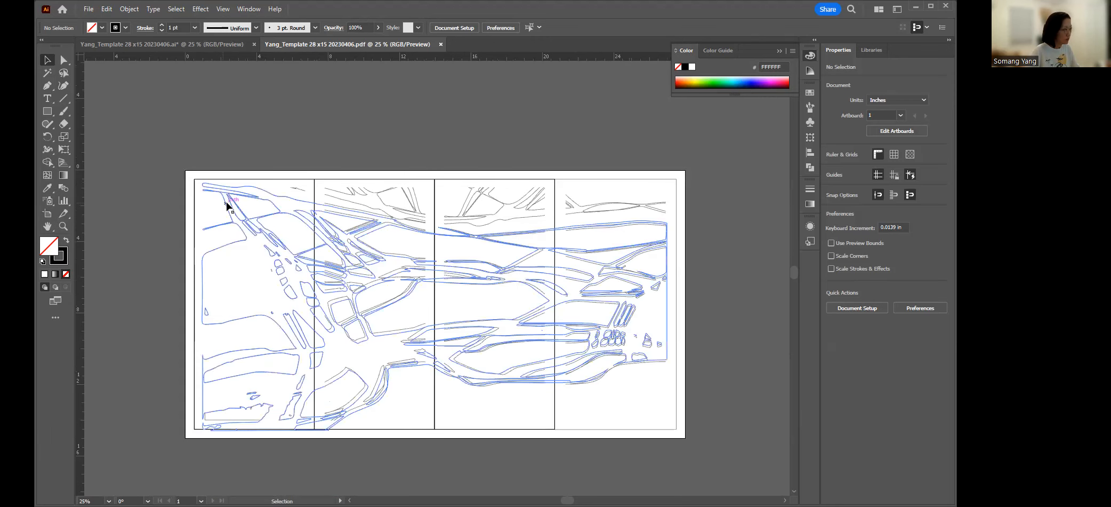
pyautogui.scroll(-2, 226, 205)
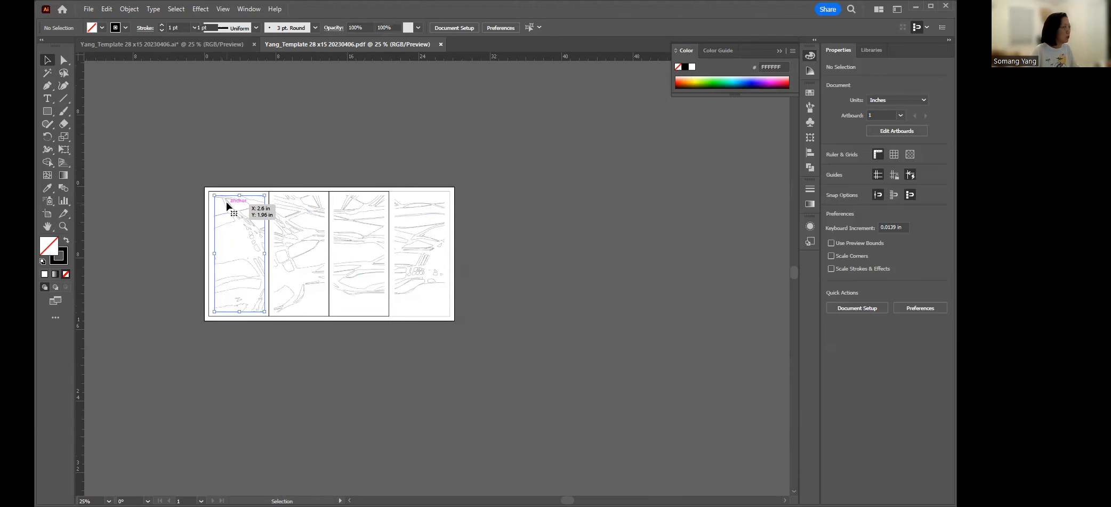
pyautogui.scroll(1, 226, 205)
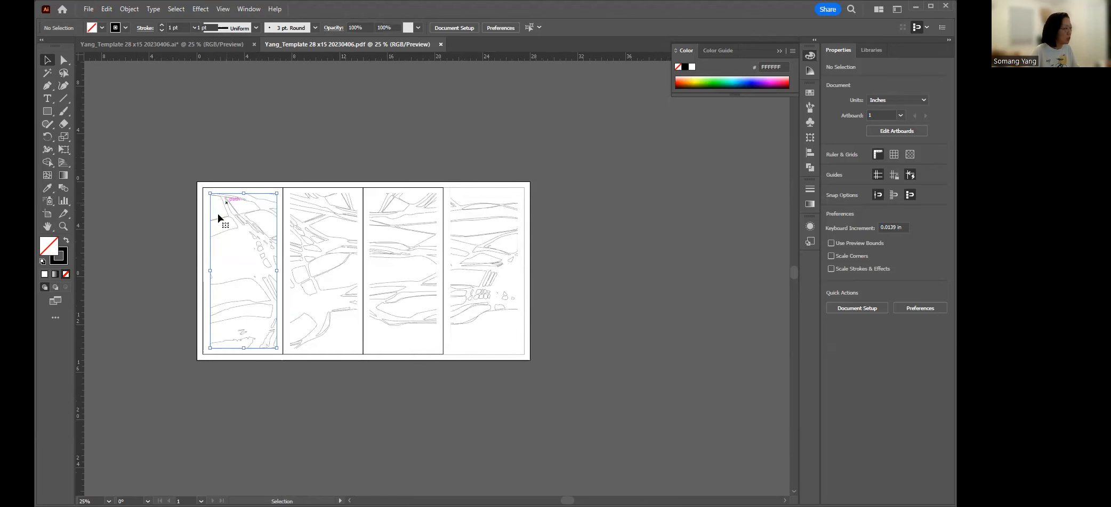
pyautogui.press('space')
pyautogui.scroll(1, 227, 204)
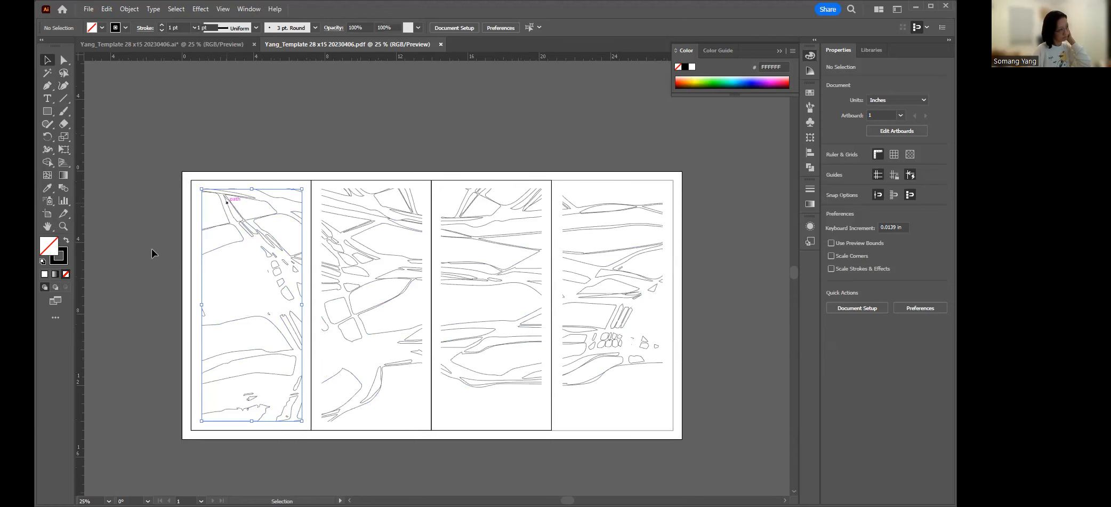
# Step: Release the clipping mask from the first panel's artwork
pyautogui.scroll(1, 149, 252)
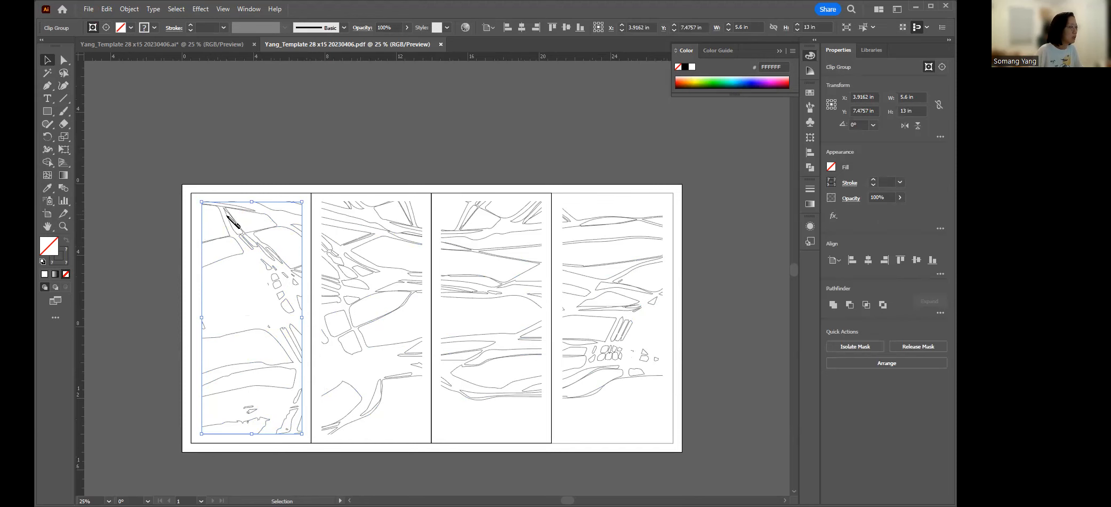
pyautogui.rightClick(285, 354)
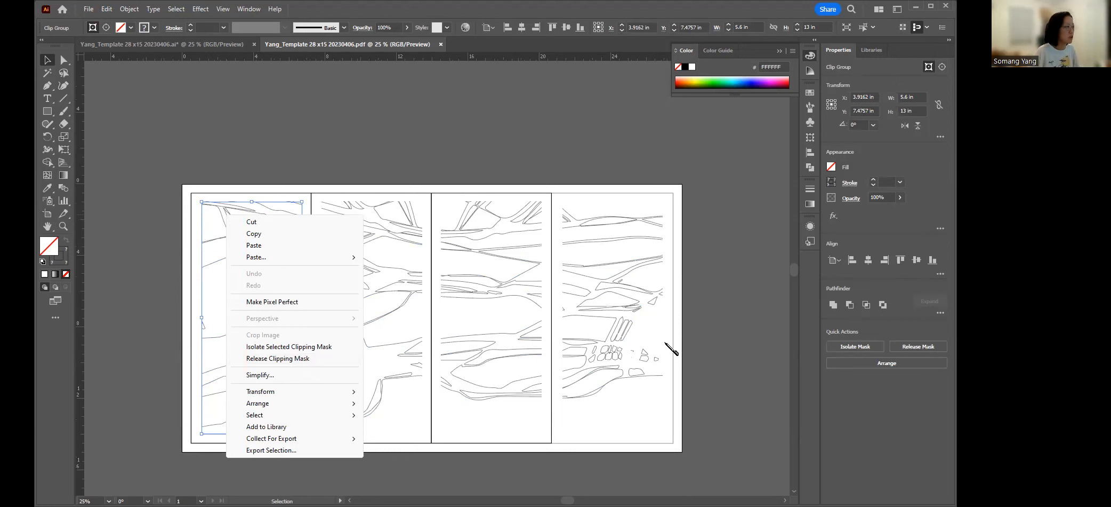
pyautogui.click(291, 358)
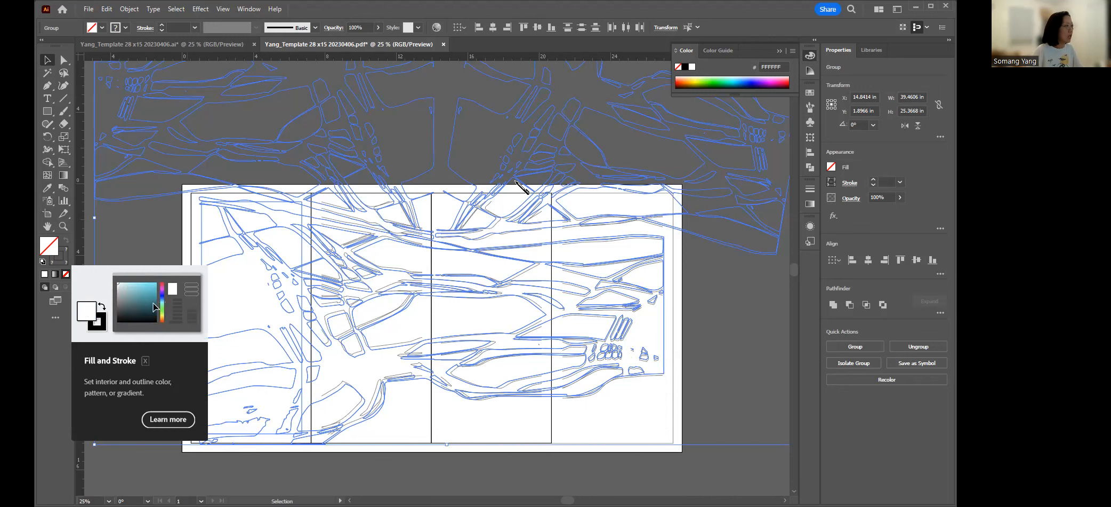
# Step: Give the released artwork a black 000000 stroke
pyautogui.doubleClick(60, 262)
pyautogui.moveTo(261, 321); pyautogui.dragTo(249, 335)
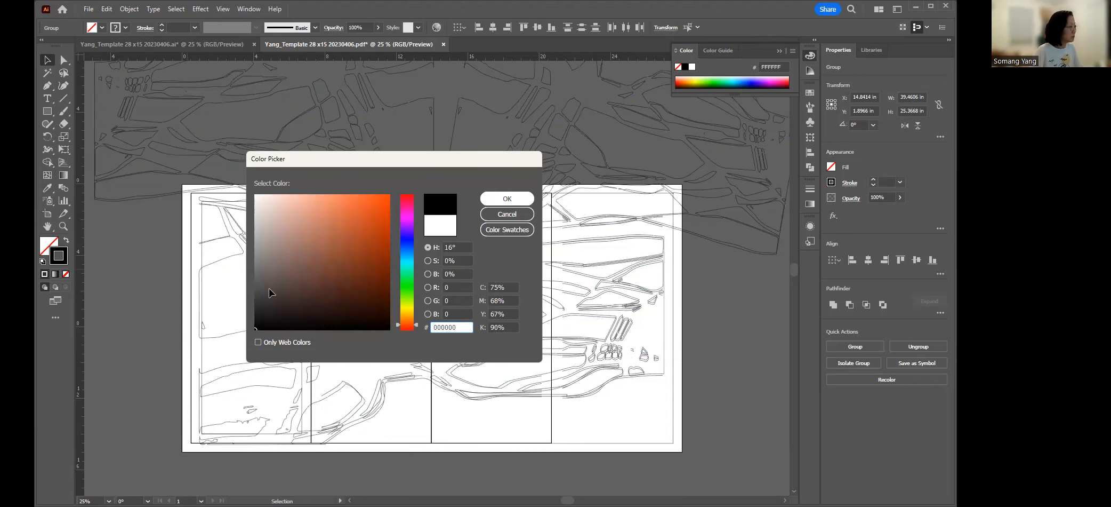
pyautogui.press('Return')
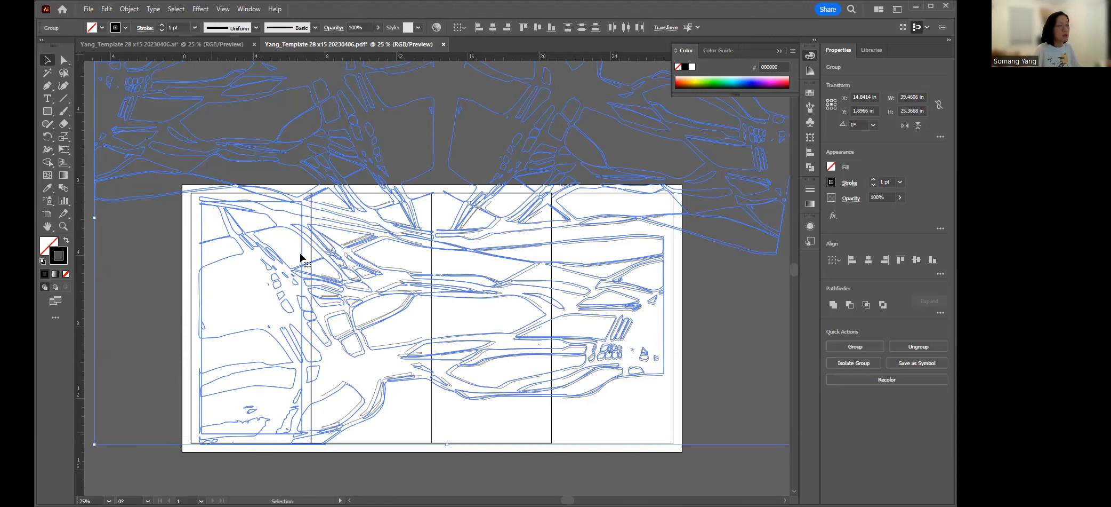
pyautogui.moveTo(305, 325); pyautogui.dragTo(326, 256)
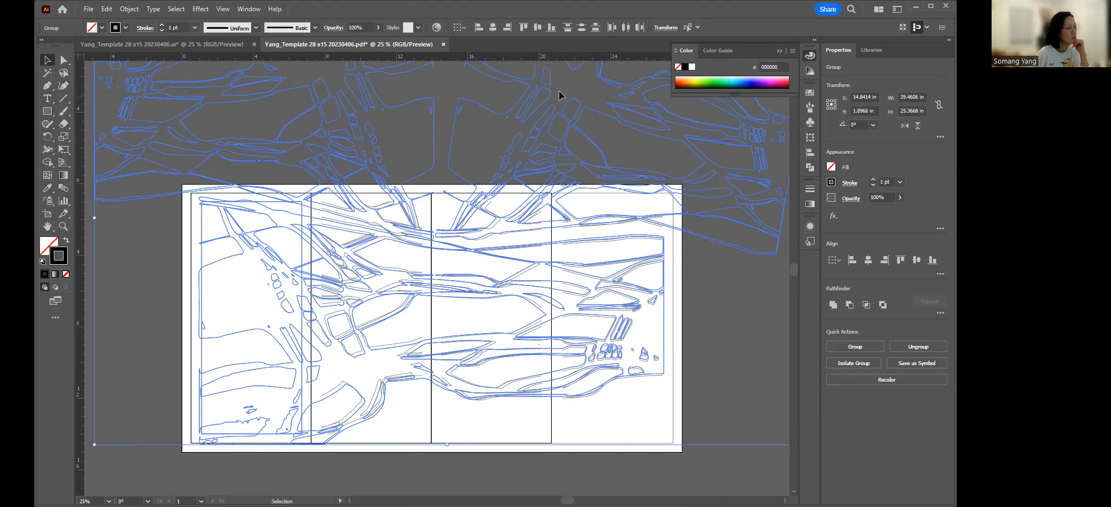
pyautogui.click(141, 258)
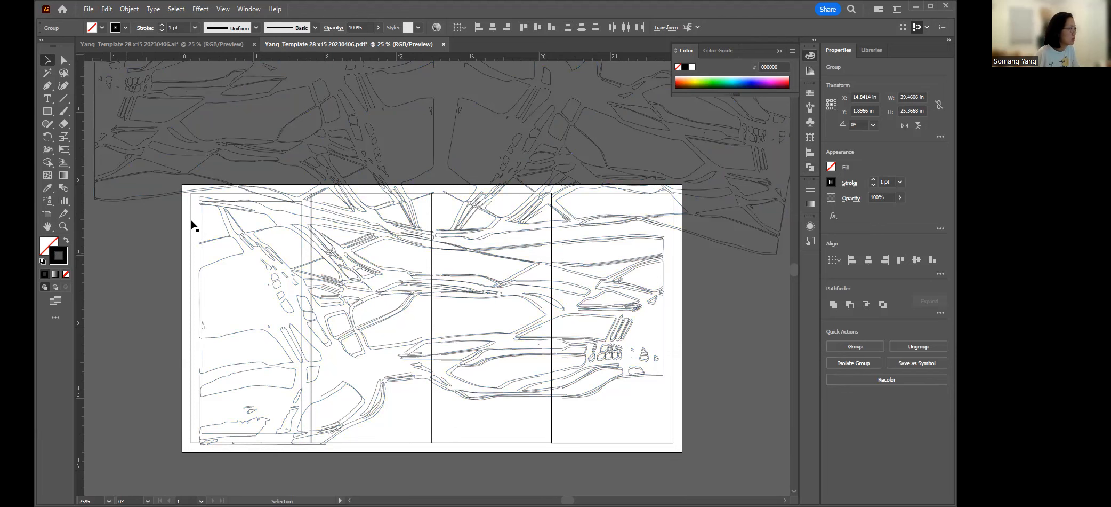
# Step: Select the released artwork together with the former clipping rectangle around the first panel
pyautogui.scroll(2, 192, 224)
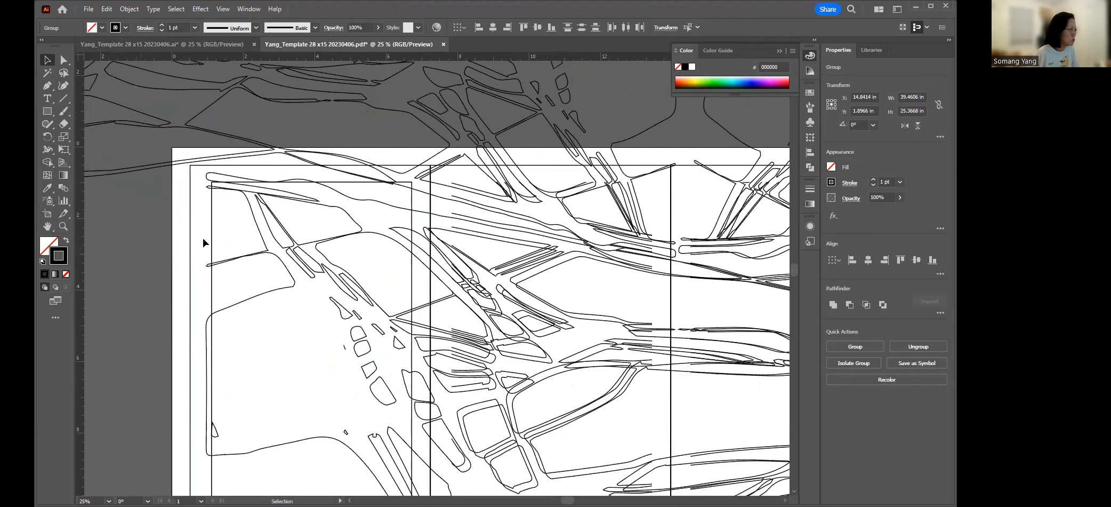
pyautogui.click(252, 247)
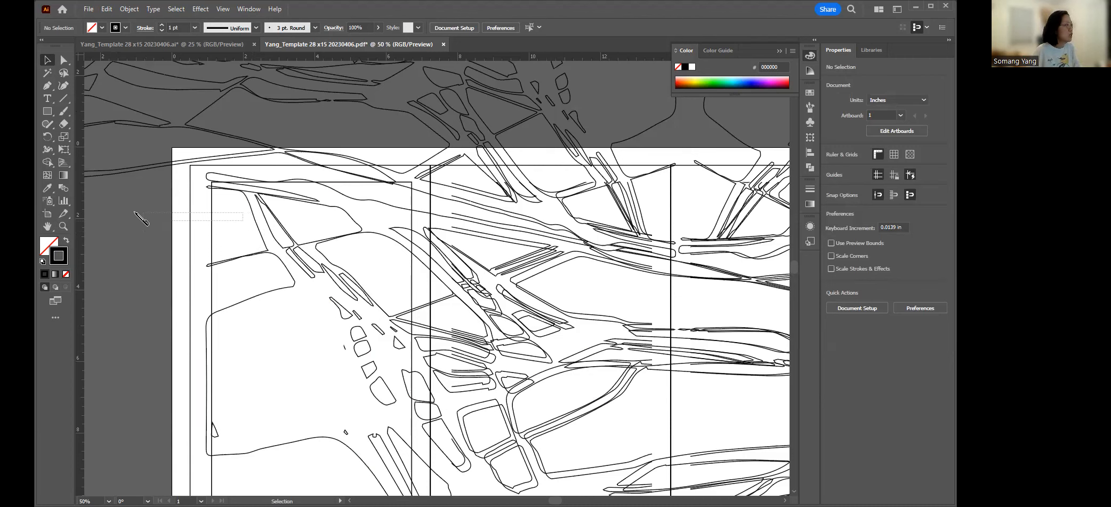
pyautogui.click(203, 241)
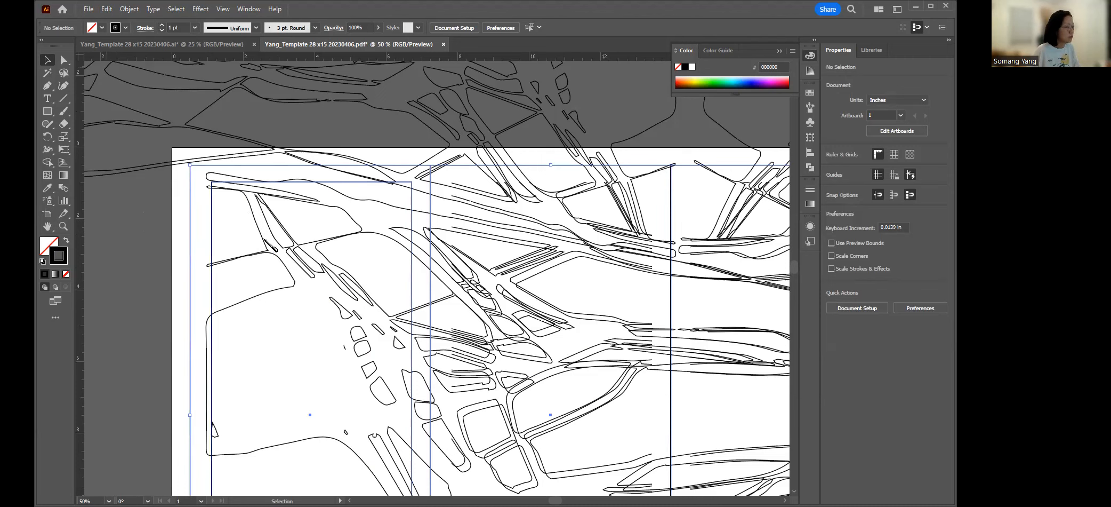
pyautogui.click(261, 239)
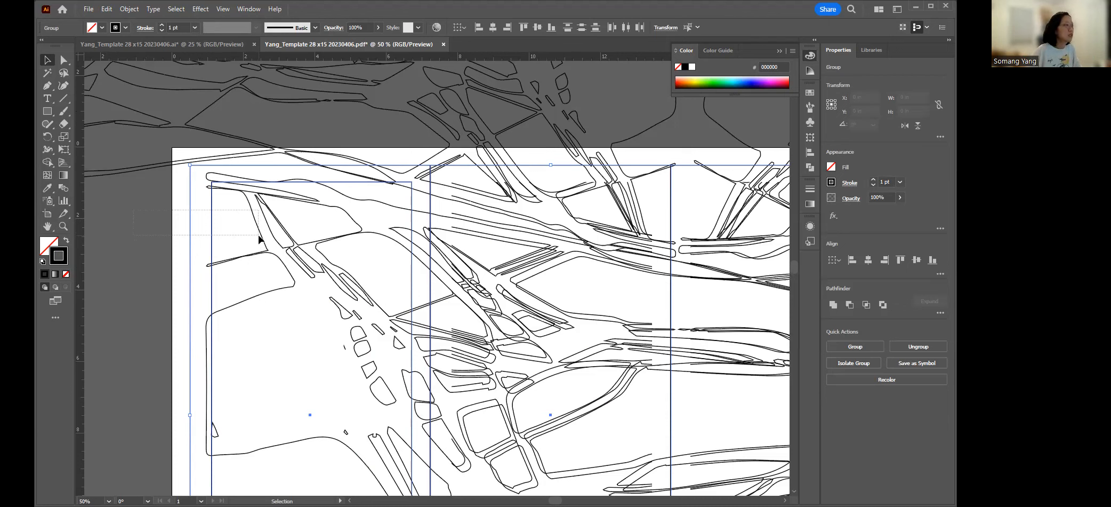
pyautogui.moveTo(259, 239); pyautogui.dragTo(308, 129)
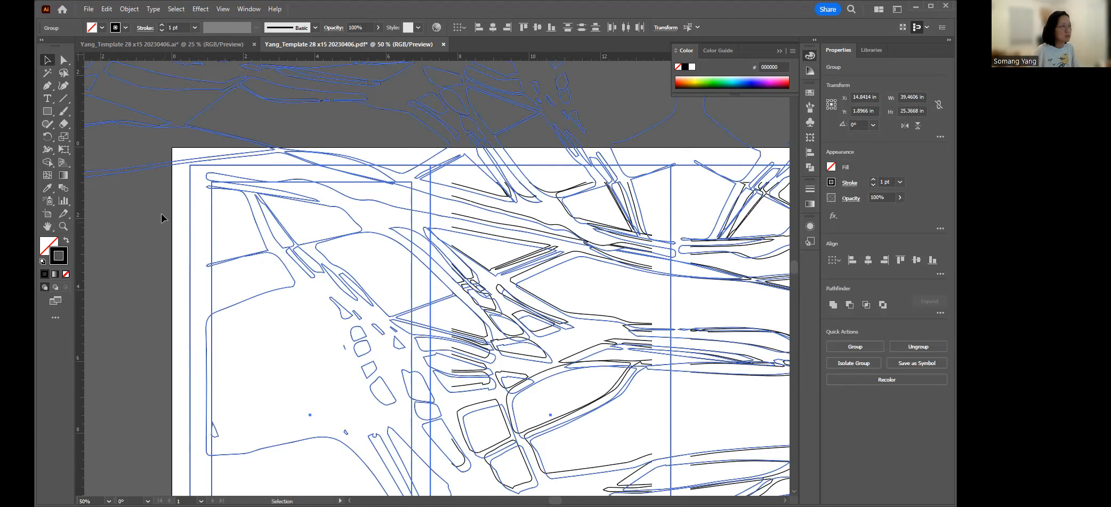
# Step: Remove the panel frame lines from the selection, keeping the artwork and its clipping rectangle selected
pyautogui.moveTo(191, 230); pyautogui.dragTo(199, 231)
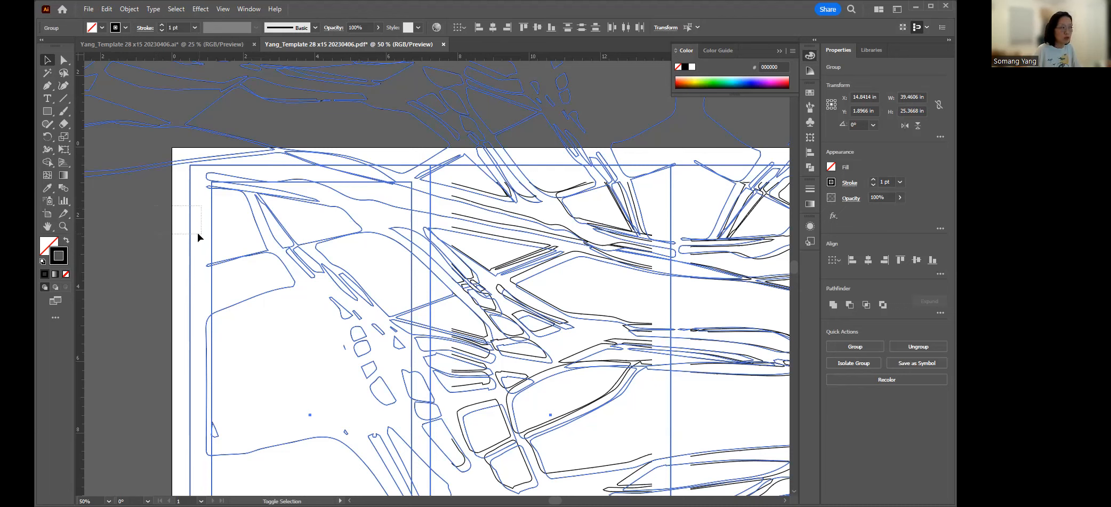
pyautogui.moveTo(198, 233); pyautogui.dragTo(198, 229)
pyautogui.moveTo(197, 227); pyautogui.dragTo(196, 227)
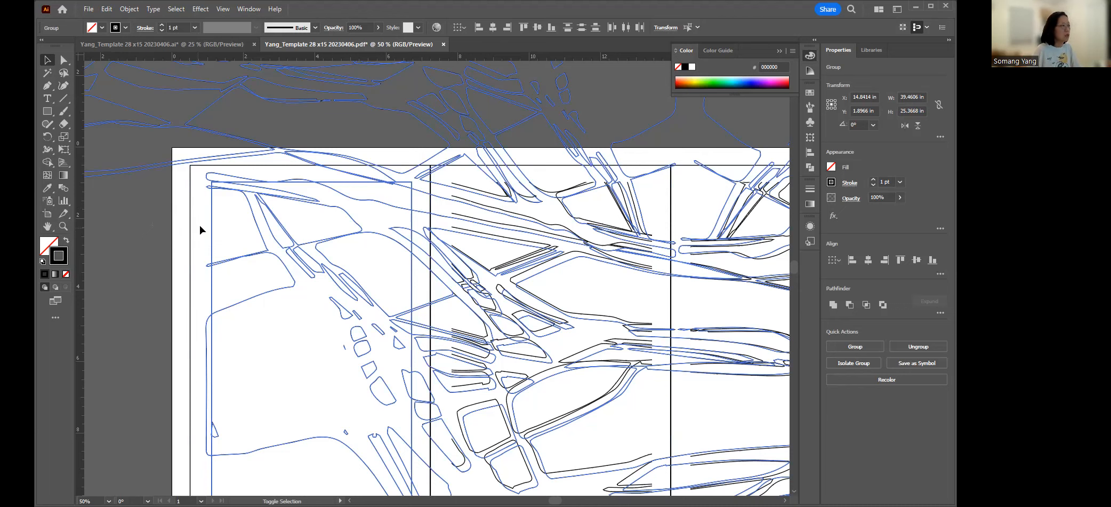
pyautogui.click(191, 187)
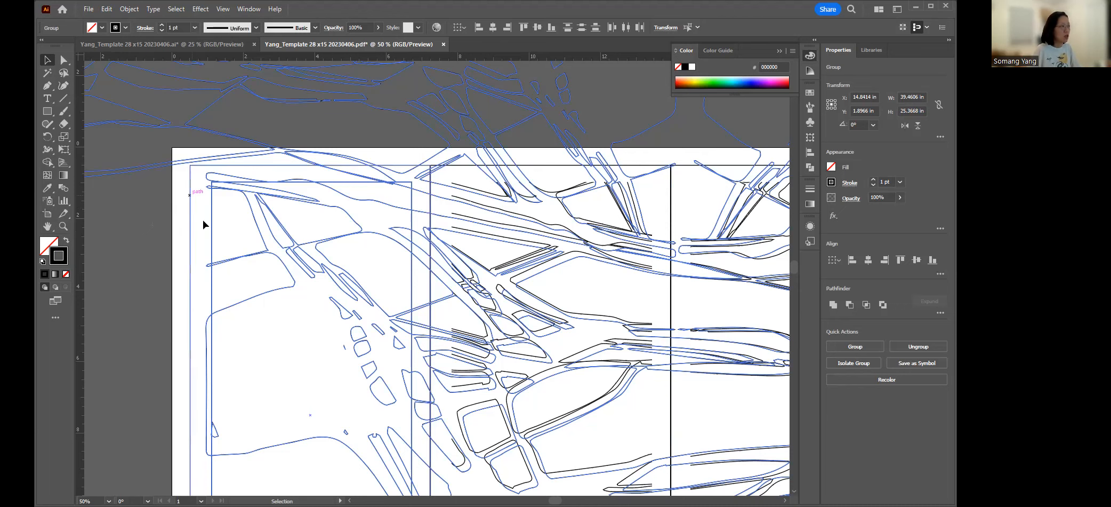
pyautogui.click(203, 198)
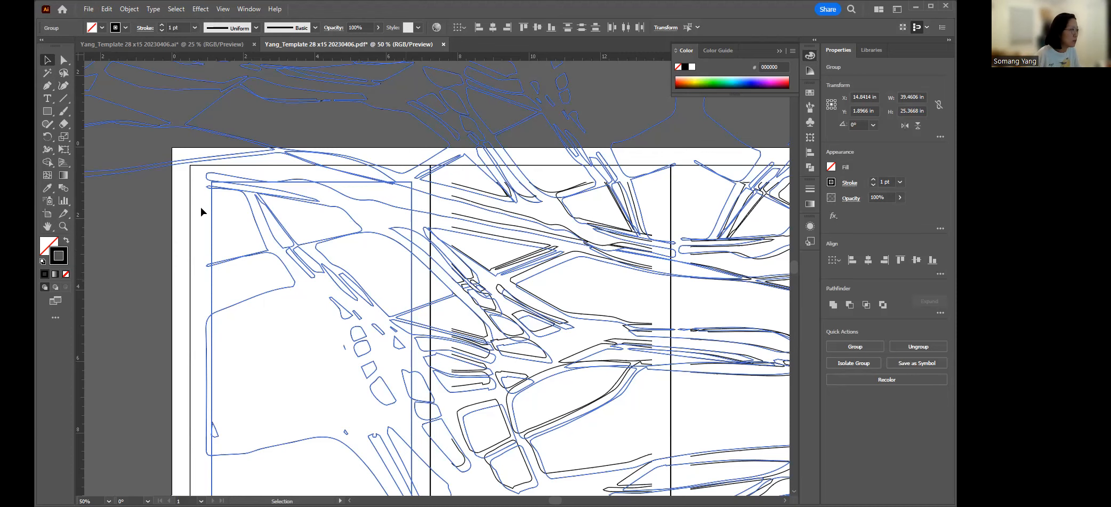
# Step: Cut the selected artwork to the first panel's clipping rectangle with the Pathfinder Minus Back operation
pyautogui.hotkey('ctrl', '-')
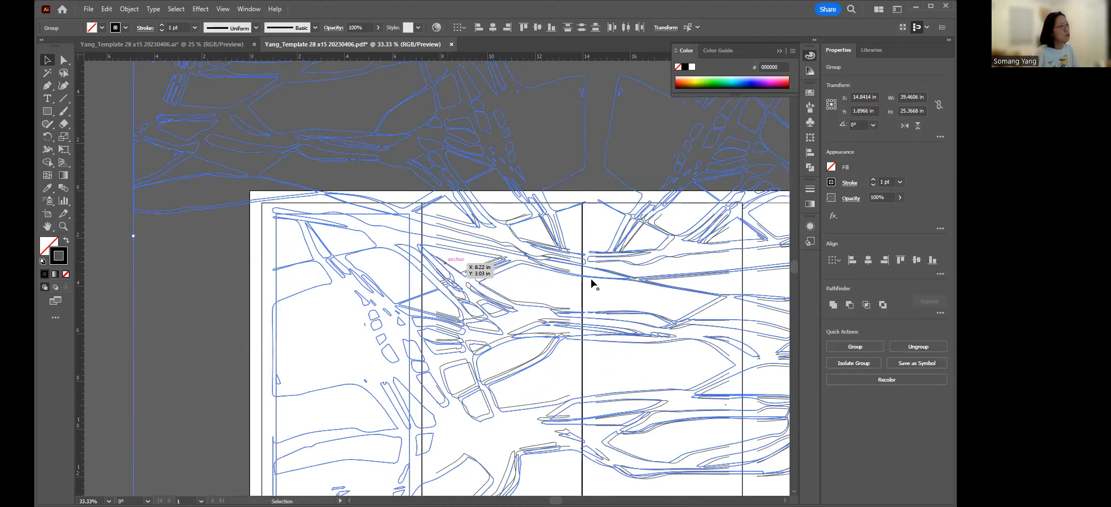
pyautogui.moveTo(592, 280); pyautogui.dragTo(528, 226)
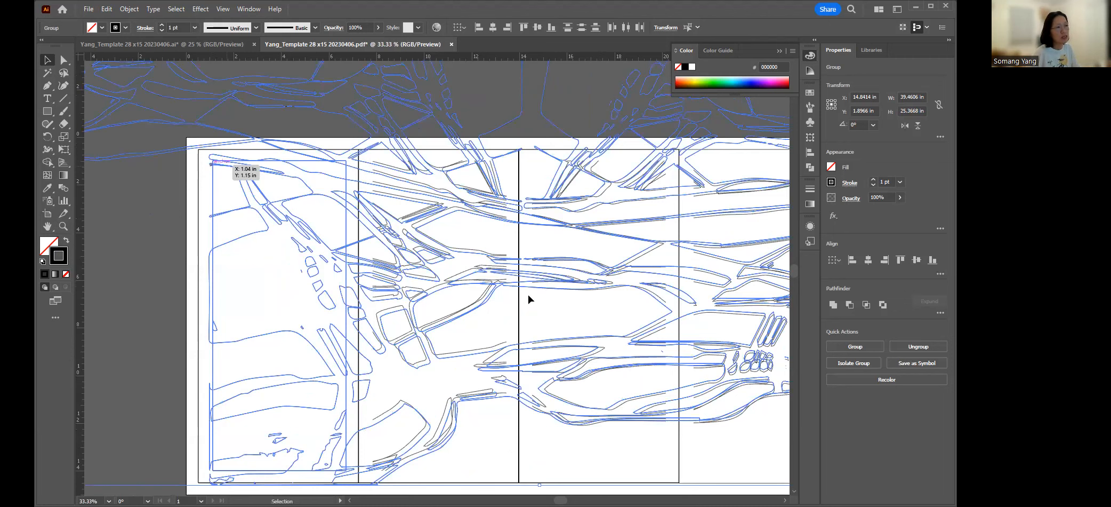
pyautogui.click(940, 314)
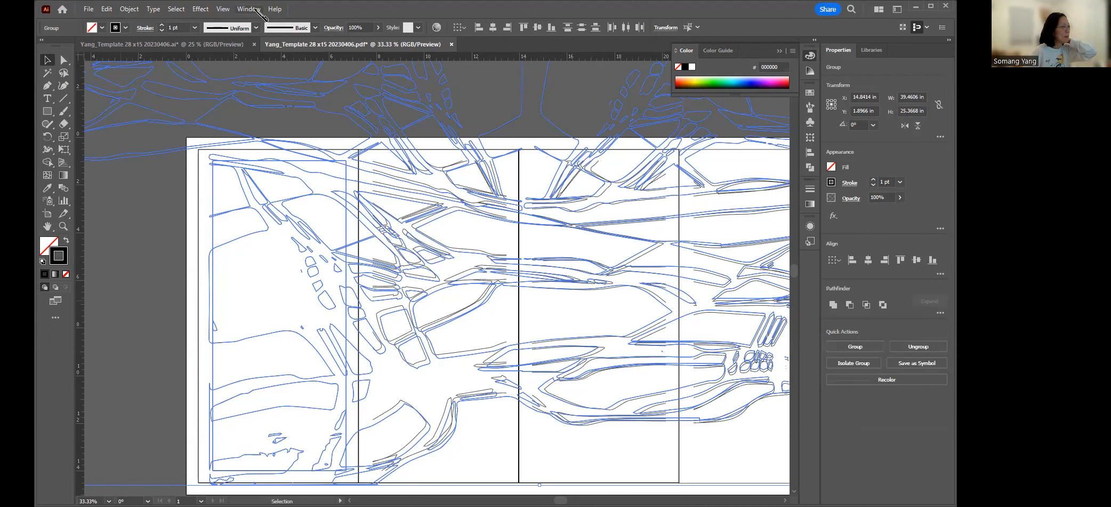
pyautogui.click(249, 9)
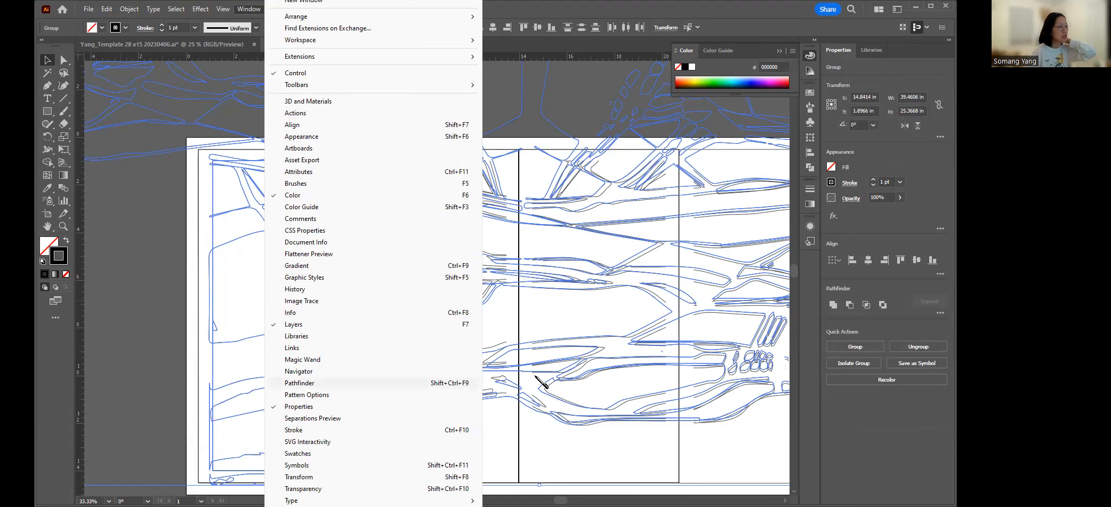
pyautogui.click(298, 382)
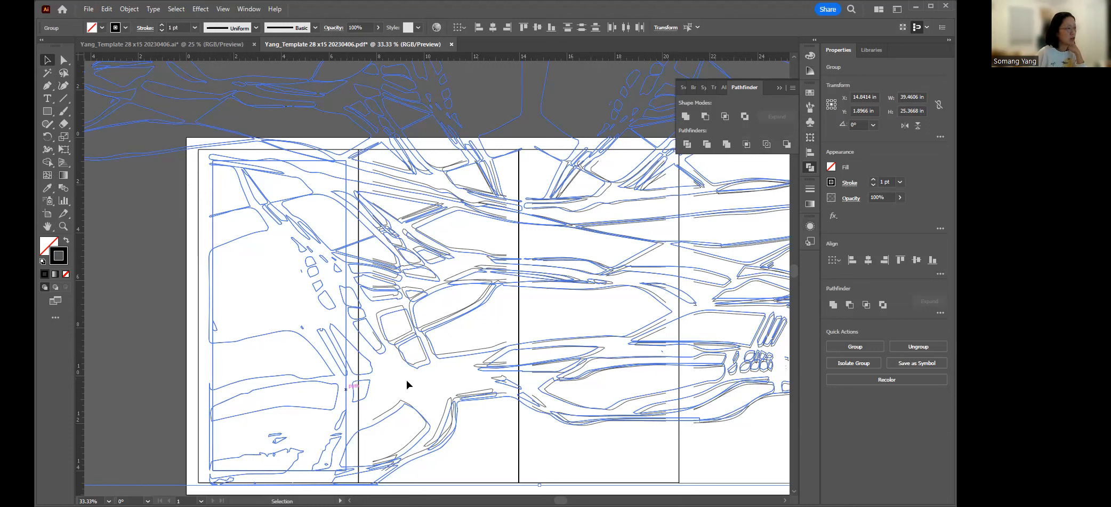
pyautogui.click(786, 144)
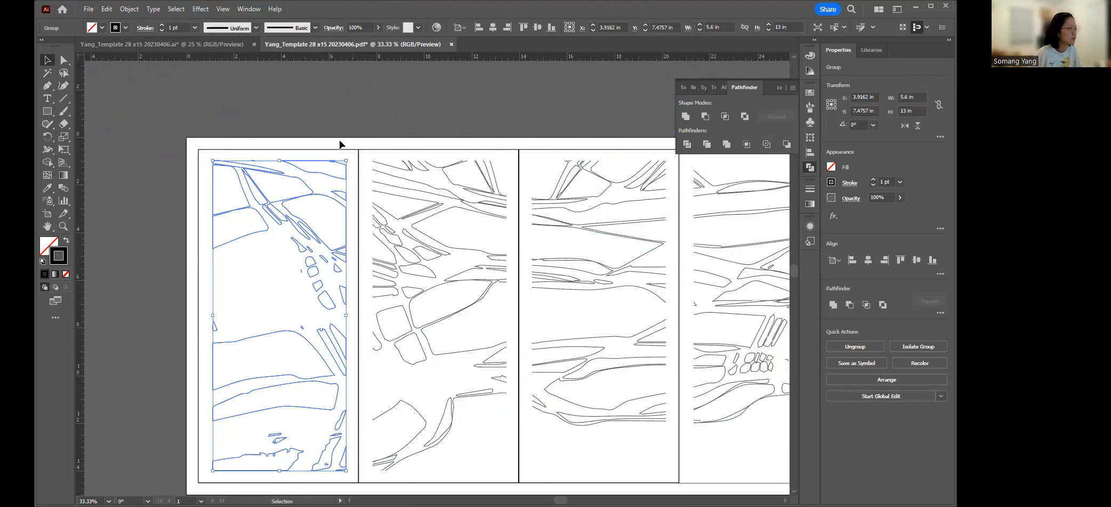
# Step: Inspect the cut paths along the edges of the first panel up close
pyautogui.click(312, 192)
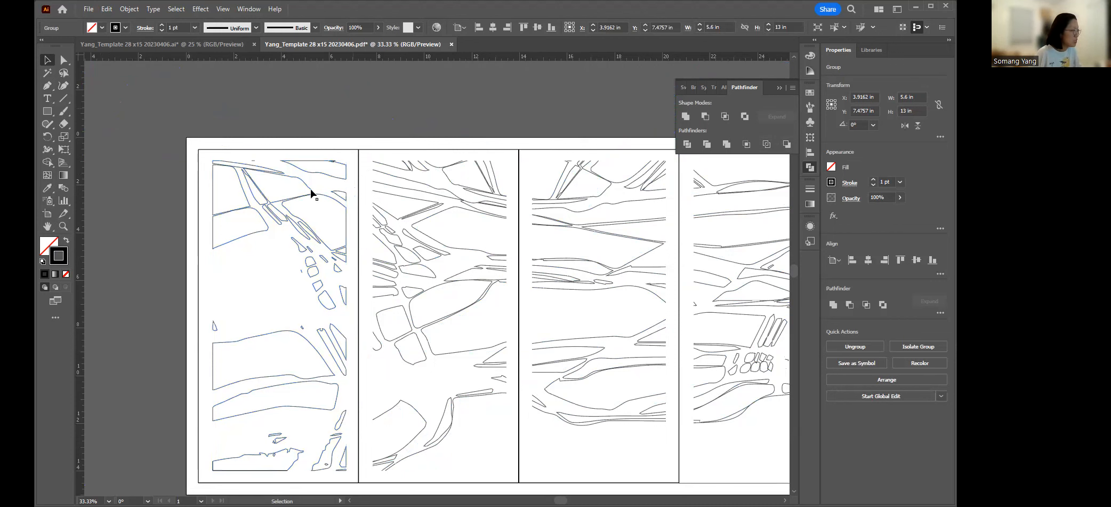
pyautogui.scroll(3, 325, 151)
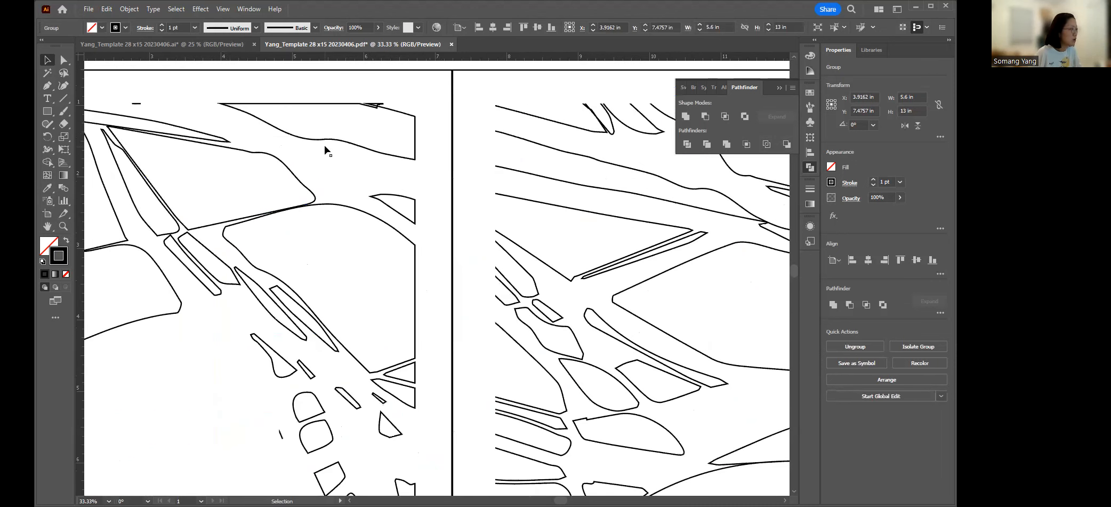
pyautogui.scroll(-3, 324, 151)
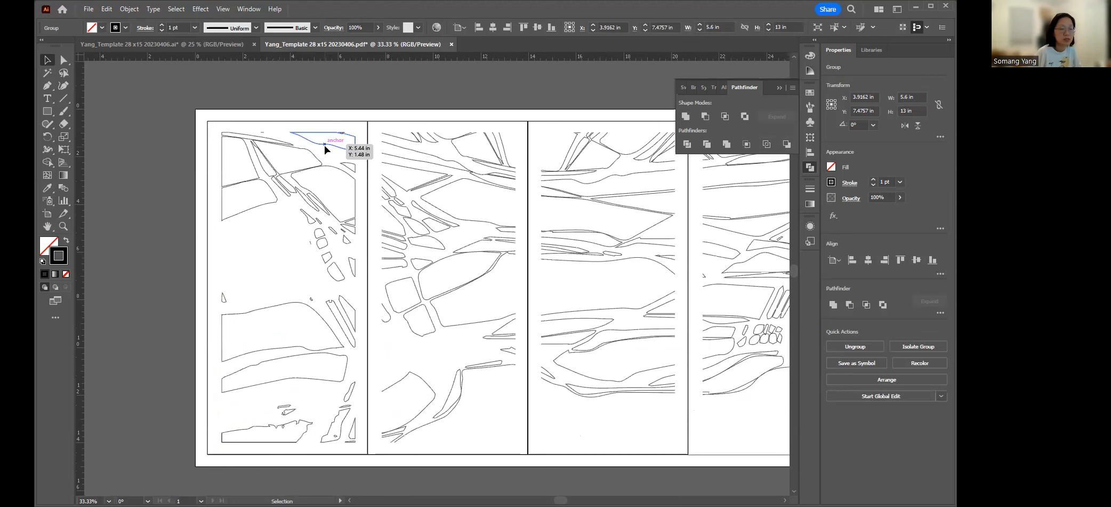
pyautogui.scroll(1, 325, 149)
pyautogui.click(325, 149)
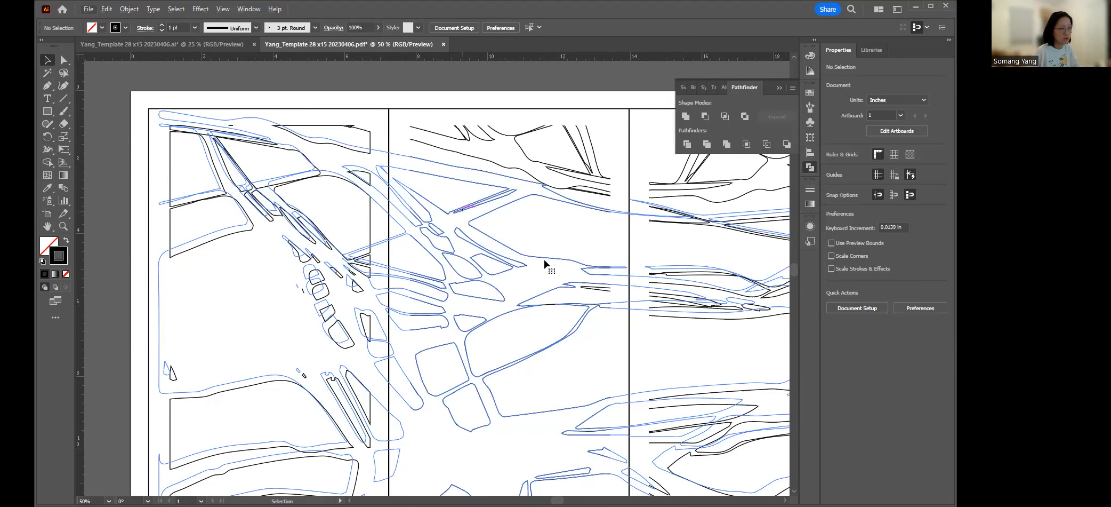
pyautogui.click(508, 247)
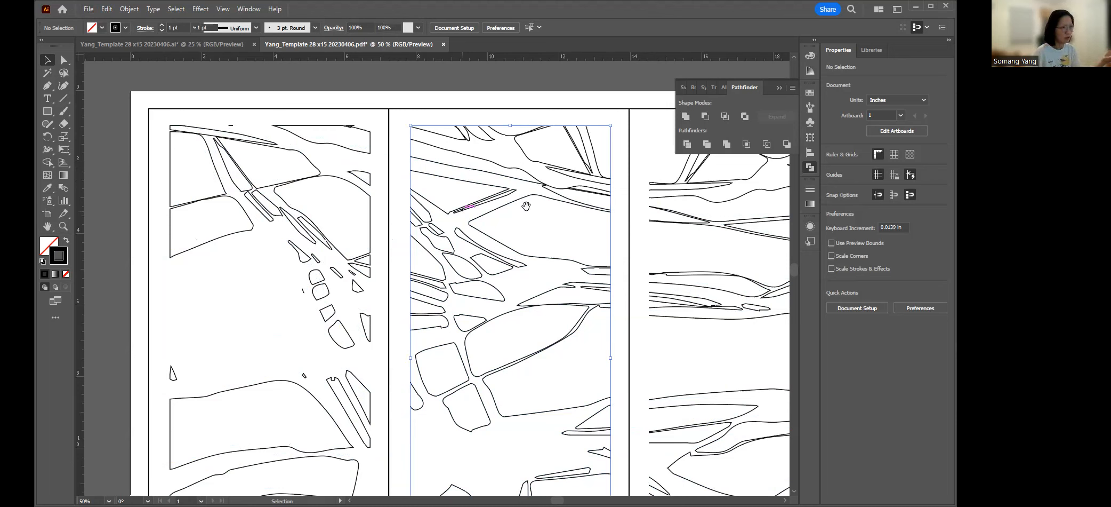
pyautogui.click(621, 207)
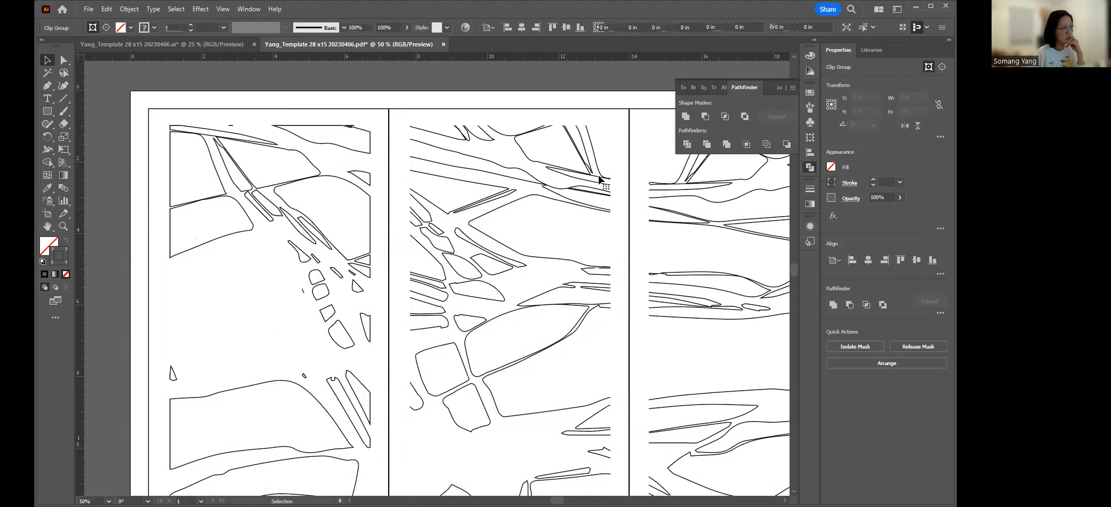
pyautogui.hotkey('ctrl', 'shift', 'a')
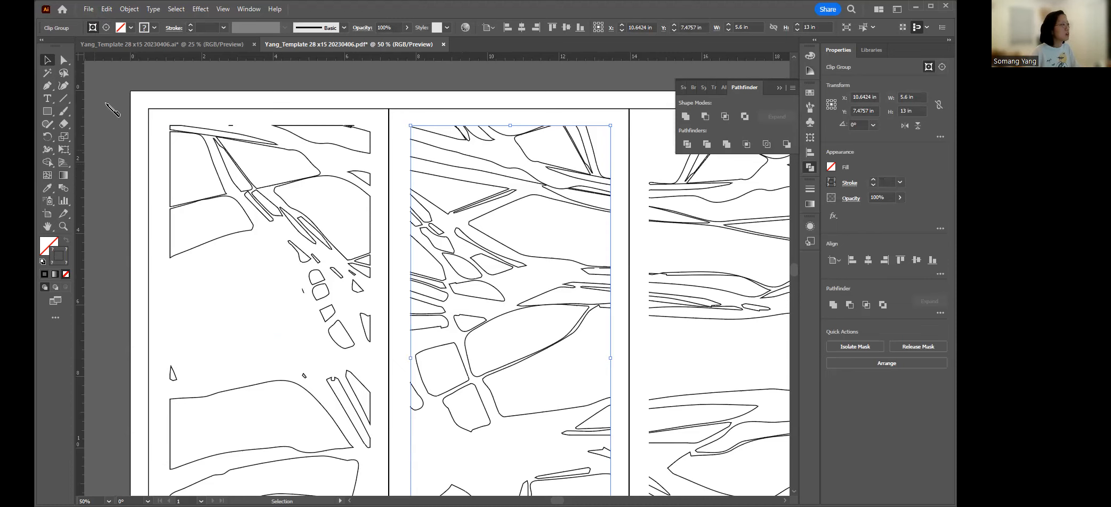
pyautogui.hotkey('alt', 'f')
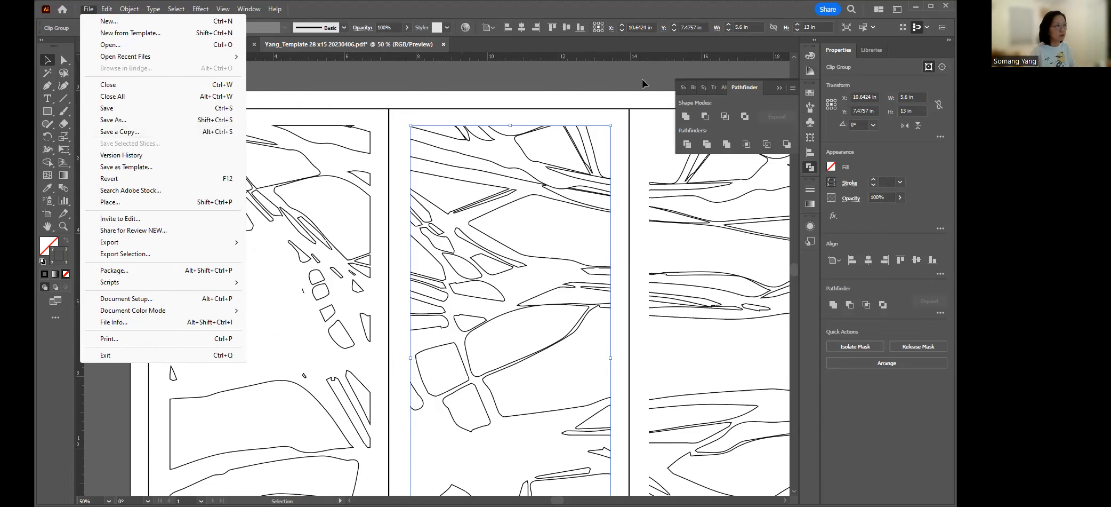
pyautogui.press('Escape')
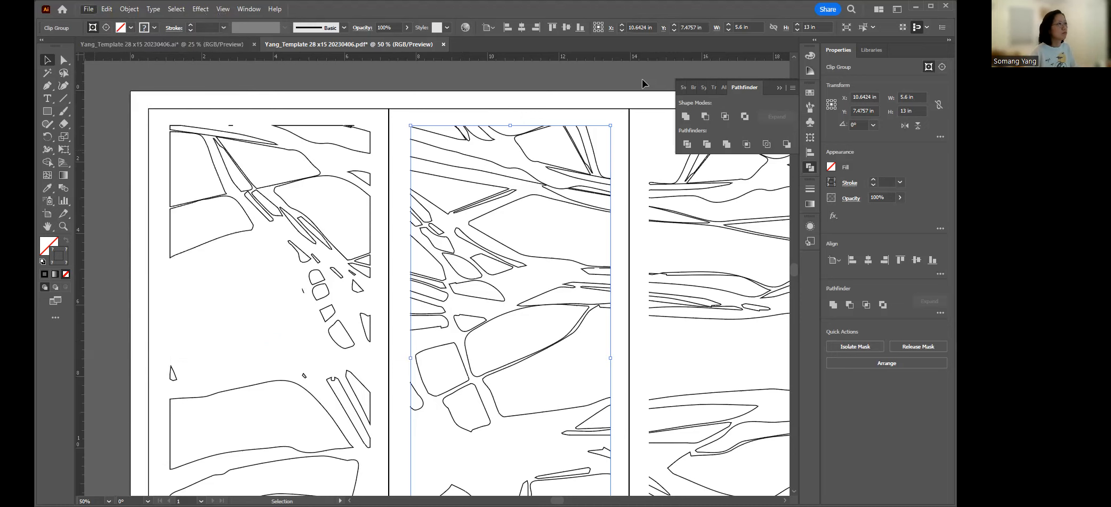
pyautogui.click(643, 84)
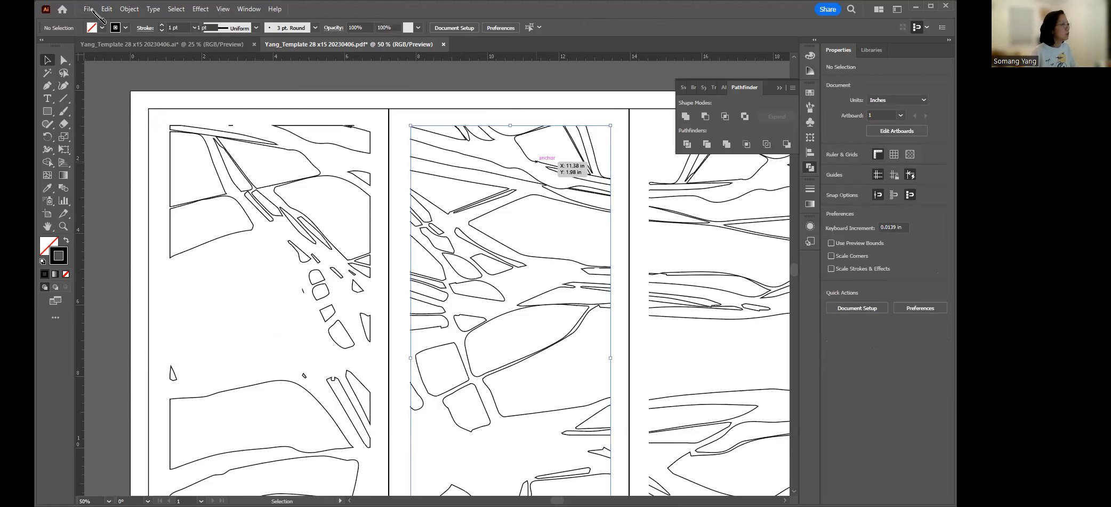
pyautogui.click(505, 88)
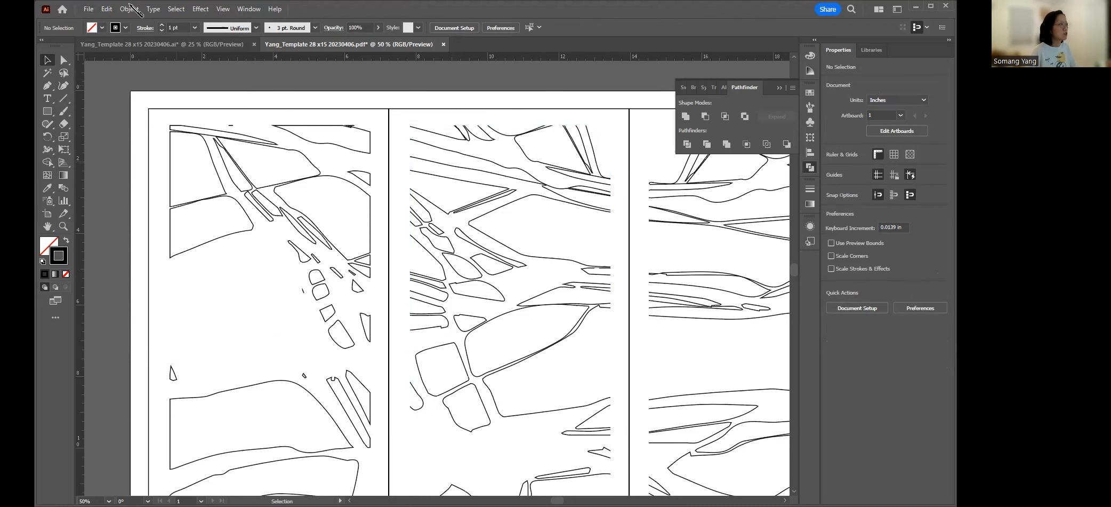
pyautogui.click(540, 129)
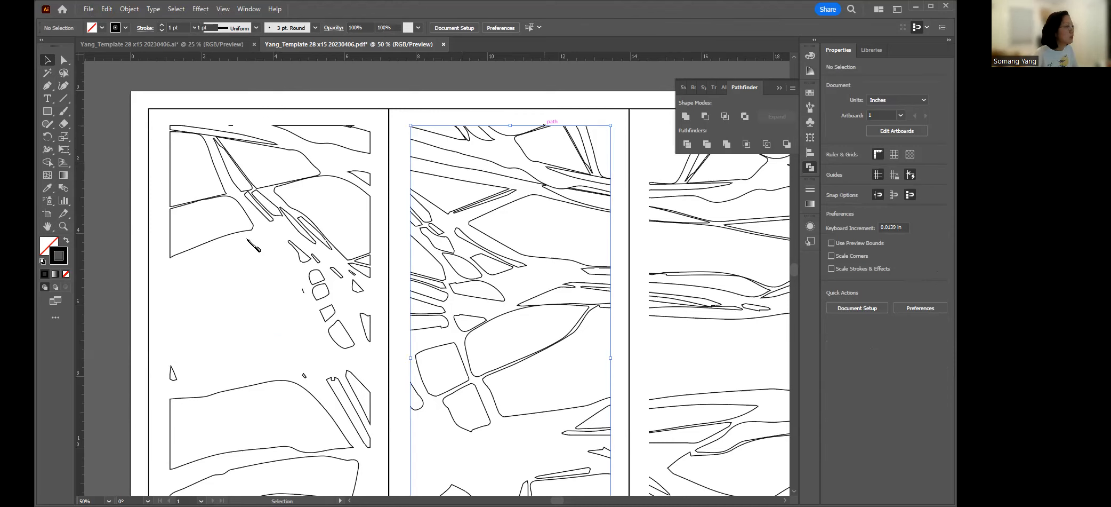
pyautogui.hotkey('ctrl', 'alt', 's')
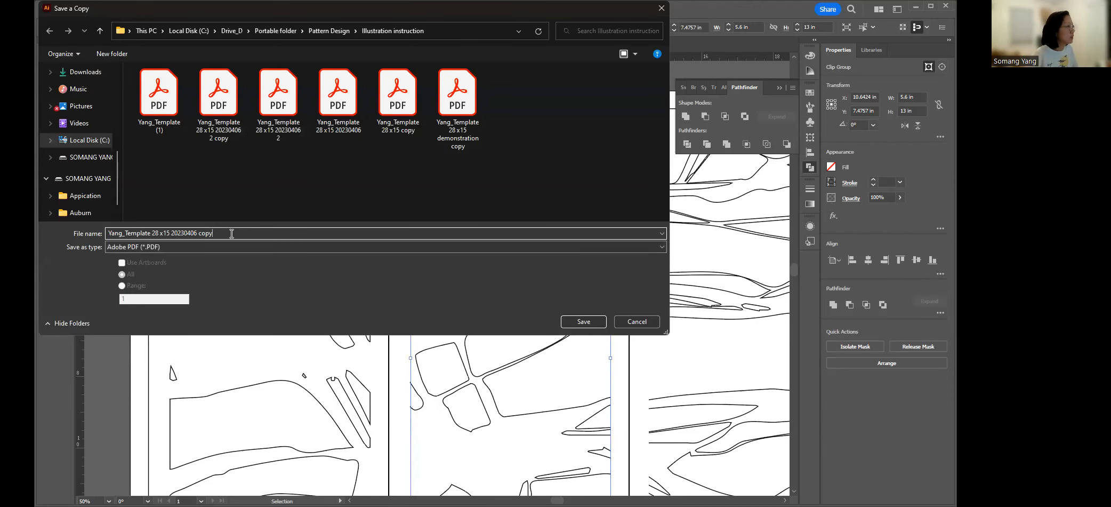
pyautogui.moveTo(191, 233); pyautogui.dragTo(481, 179)
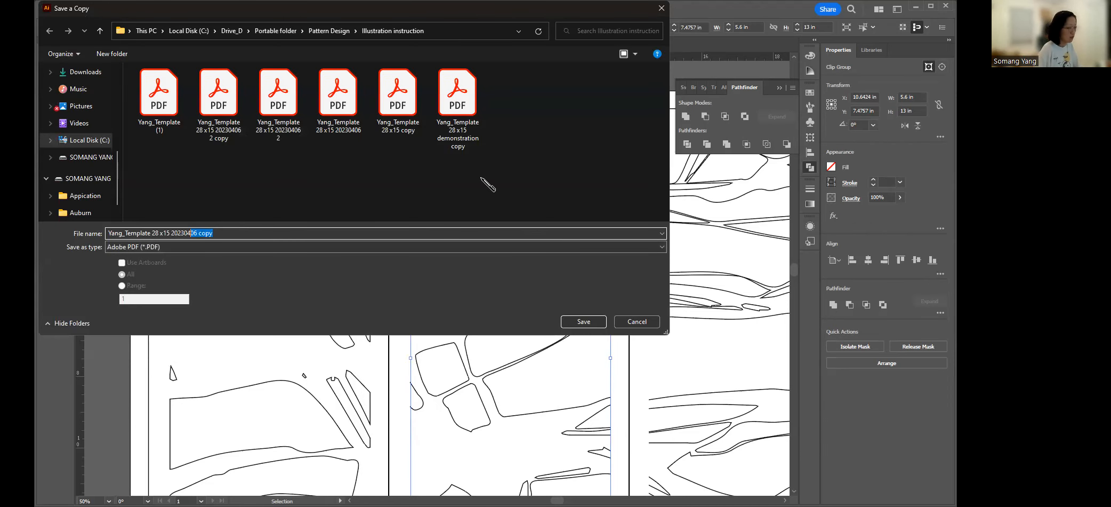
pyautogui.press('Right')
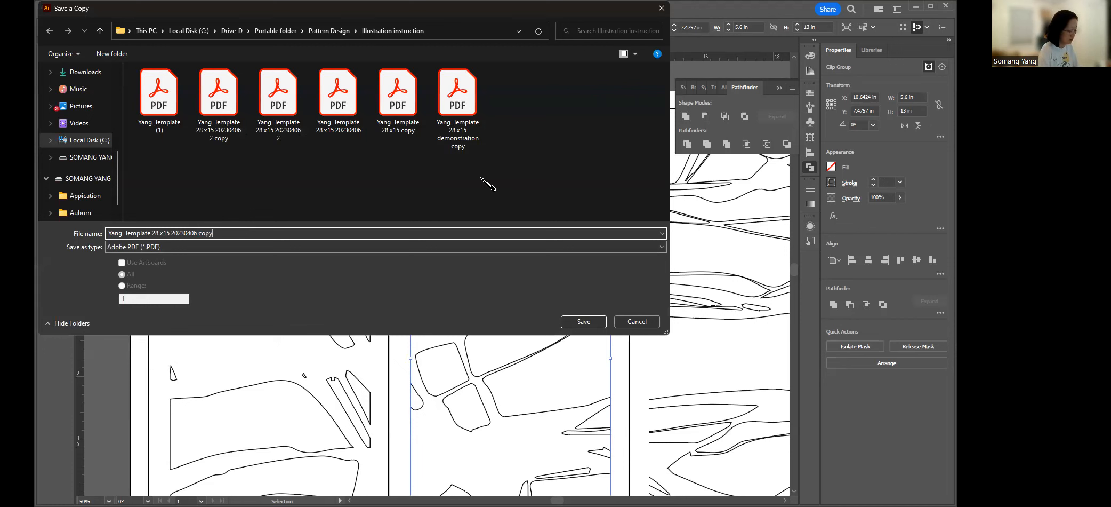
pyautogui.press('BackSpace')
pyautogui.press('BackSpace')
pyautogui.press('BackSpace')
pyautogui.press('BackSpace')
pyautogui.press('BackSpace')
pyautogui.write('v2')
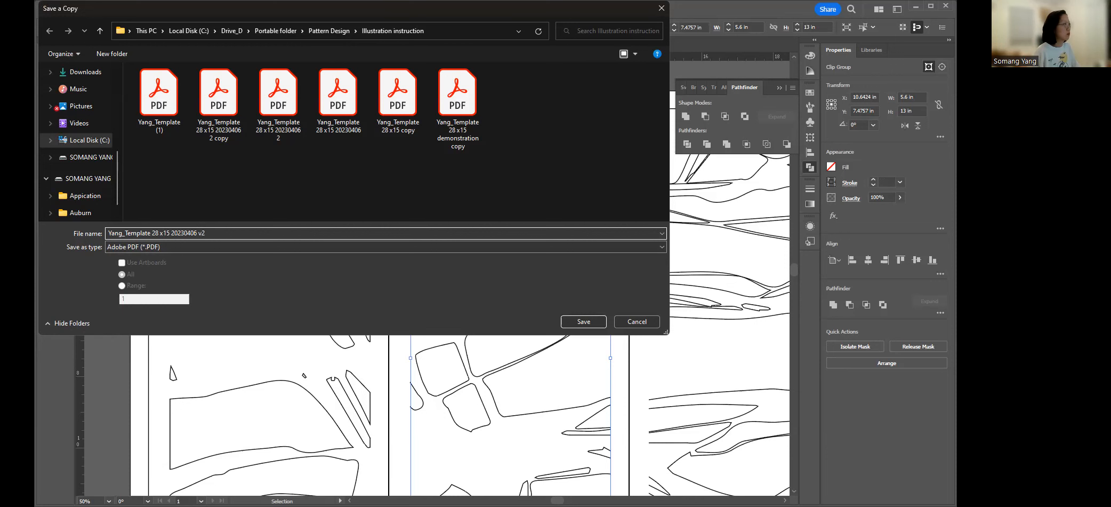
pyautogui.press('Return')
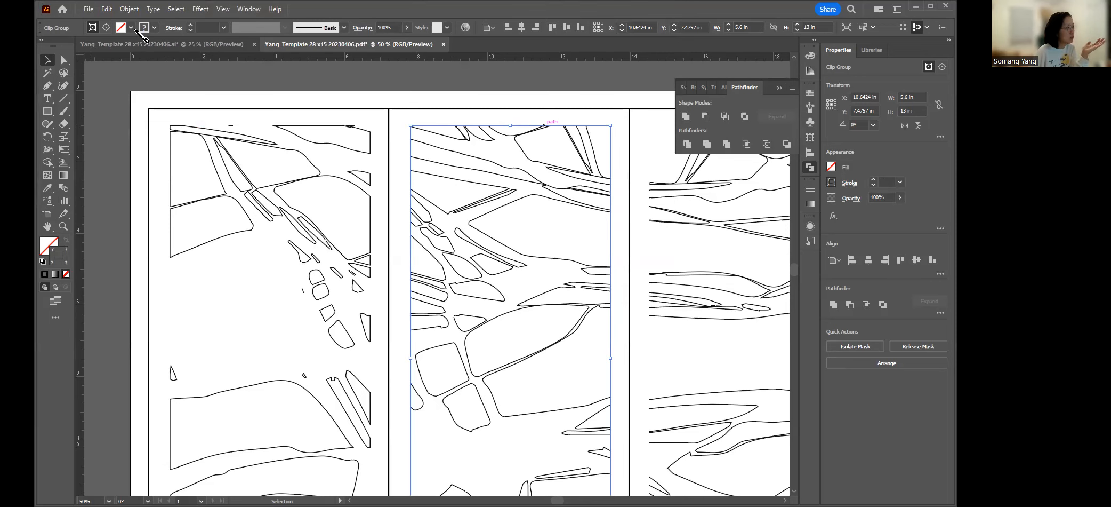
pyautogui.hotkey('ctrl', 's')
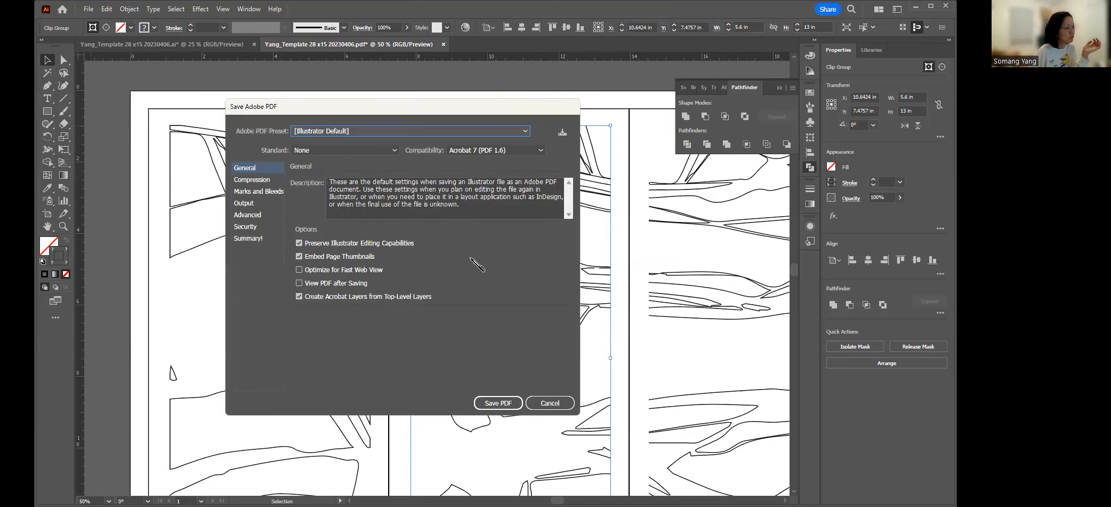
pyautogui.press('Escape')
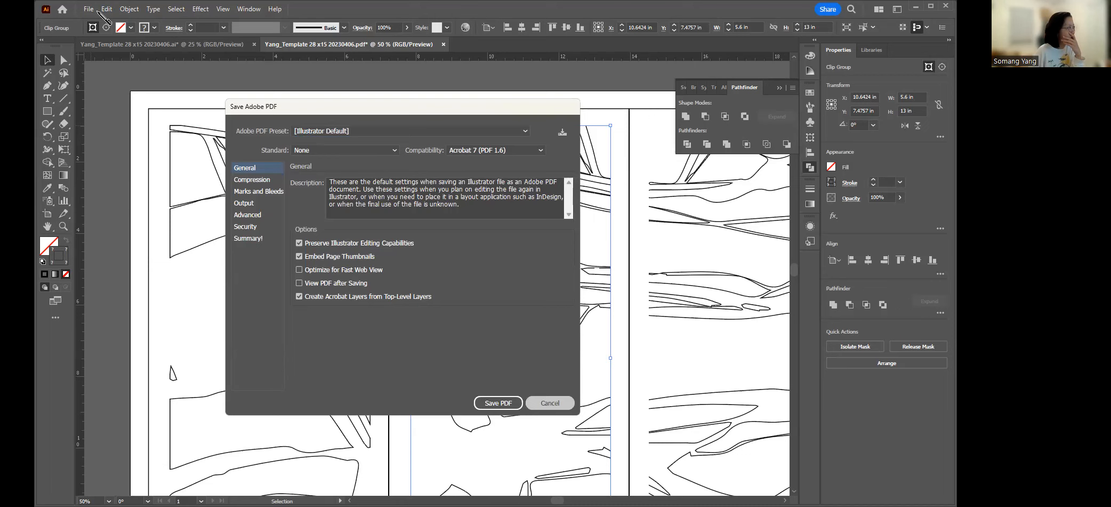
pyautogui.press('Escape')
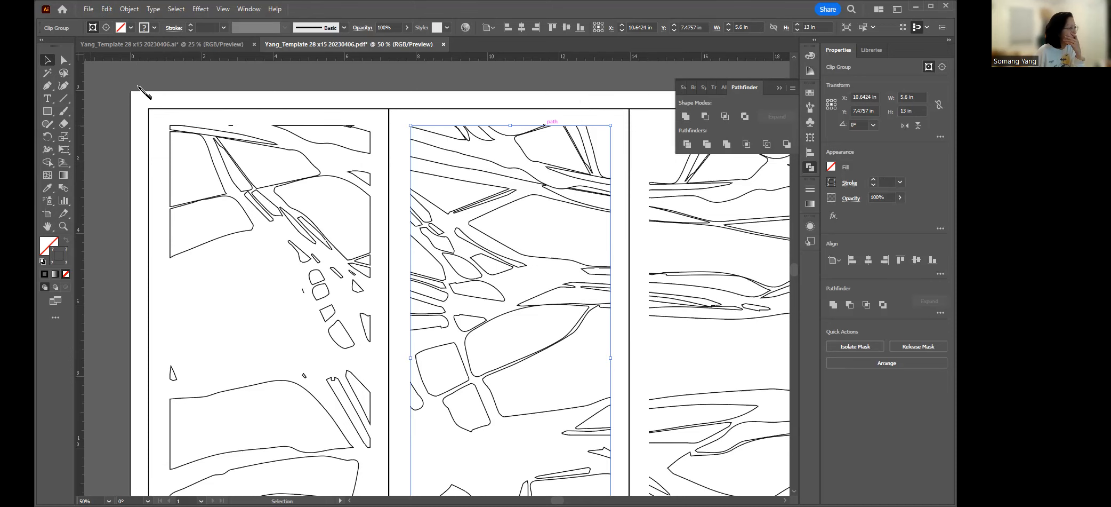
# Step: Start saving a copy of the document in Adobe Illustrator (*.AI) format
pyautogui.click(89, 9)
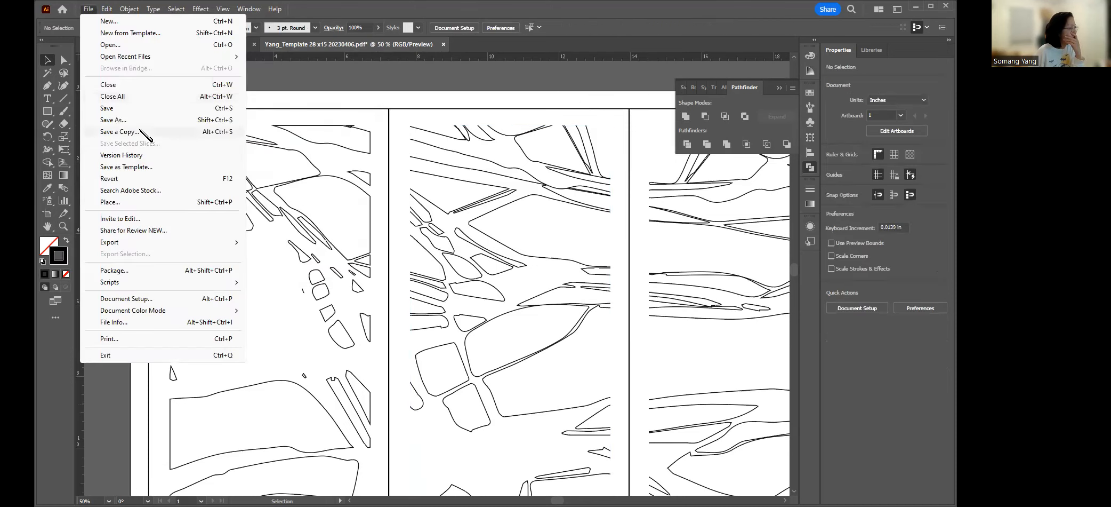
pyautogui.click(140, 130)
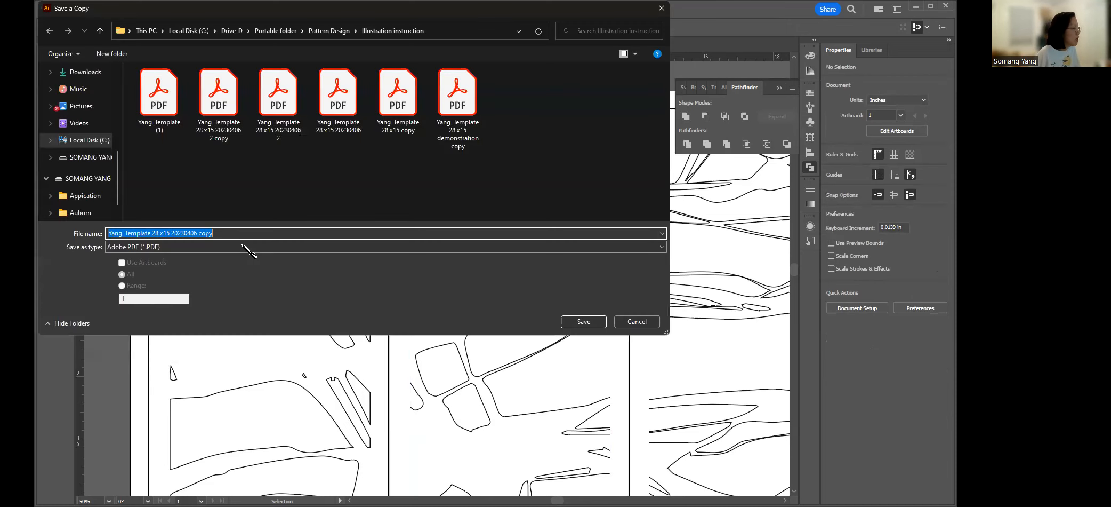
pyautogui.click(203, 245)
pyautogui.click(203, 233)
# Step: Replace "copy" at the end of the file name with "v2" and save the copy as an Illustrator 2020 version file
pyautogui.doubleClick(203, 233)
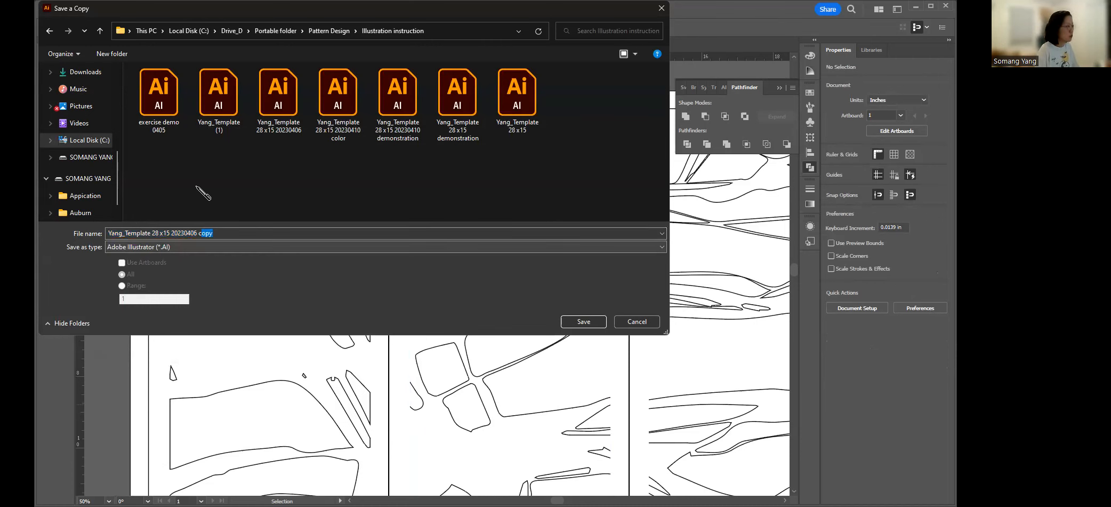
pyautogui.press('End')
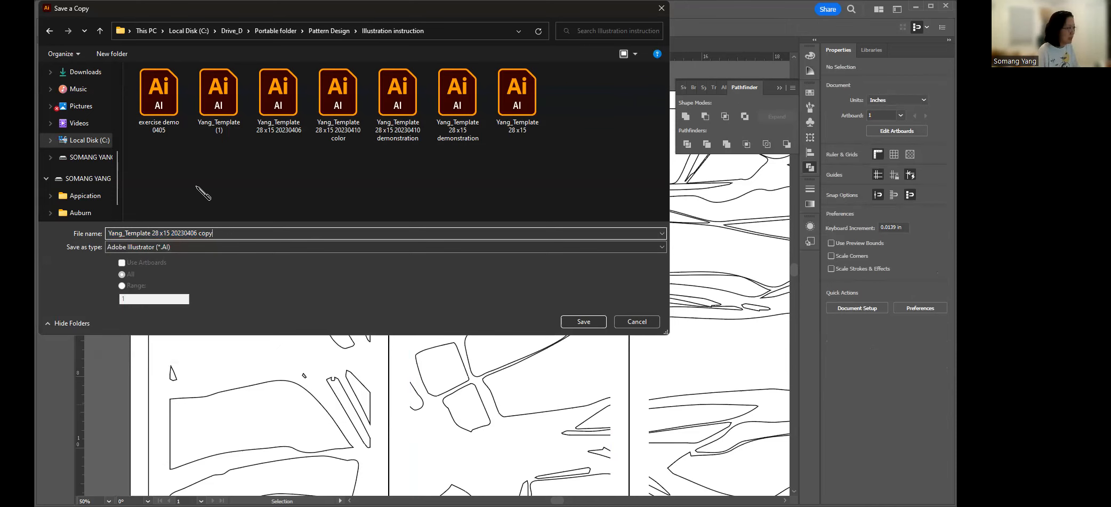
pyautogui.press('BackSpace')
pyautogui.press('BackSpace')
pyautogui.press('BackSpace')
pyautogui.press('BackSpace')
pyautogui.write('v2')
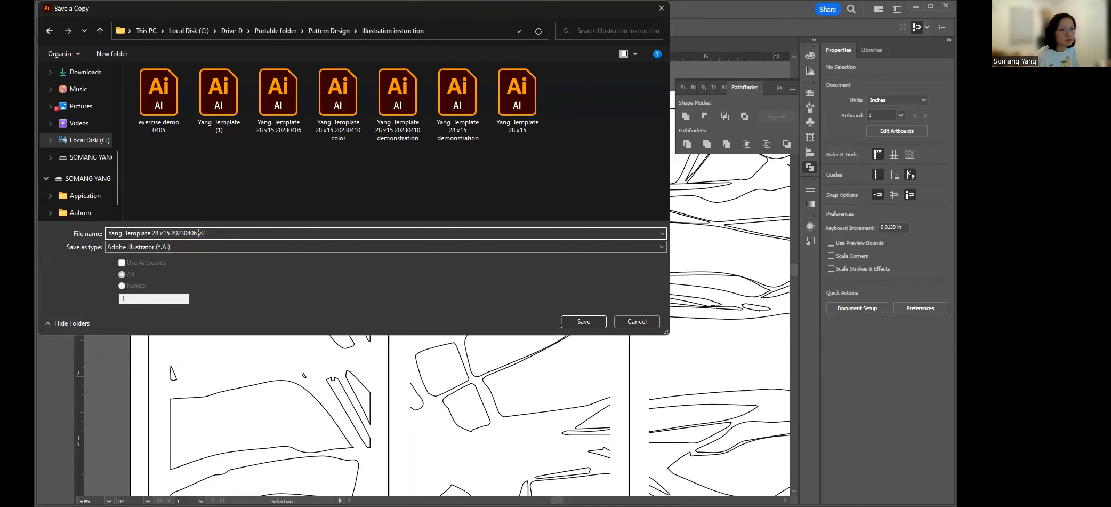
pyautogui.press('Return')
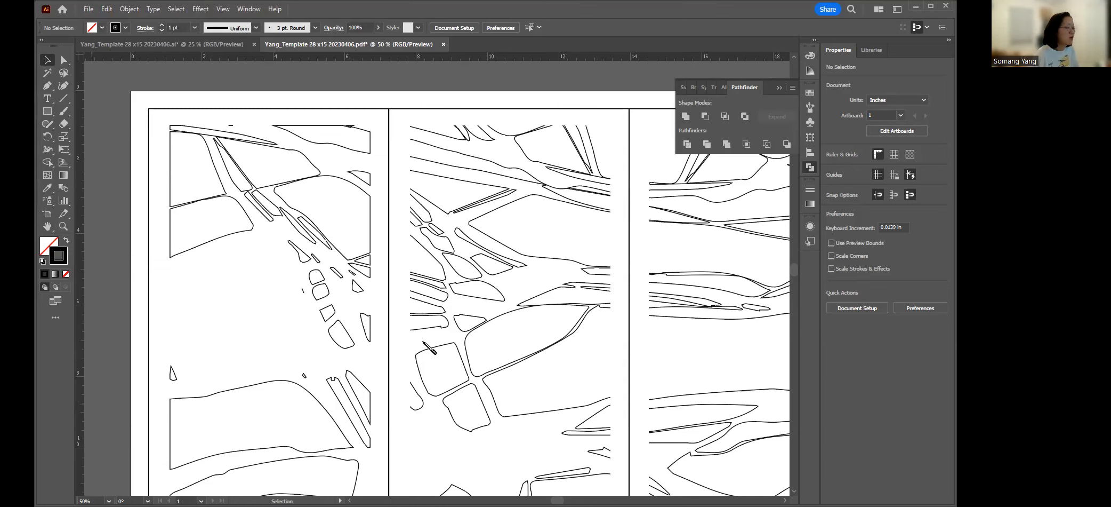
pyautogui.click(410, 233)
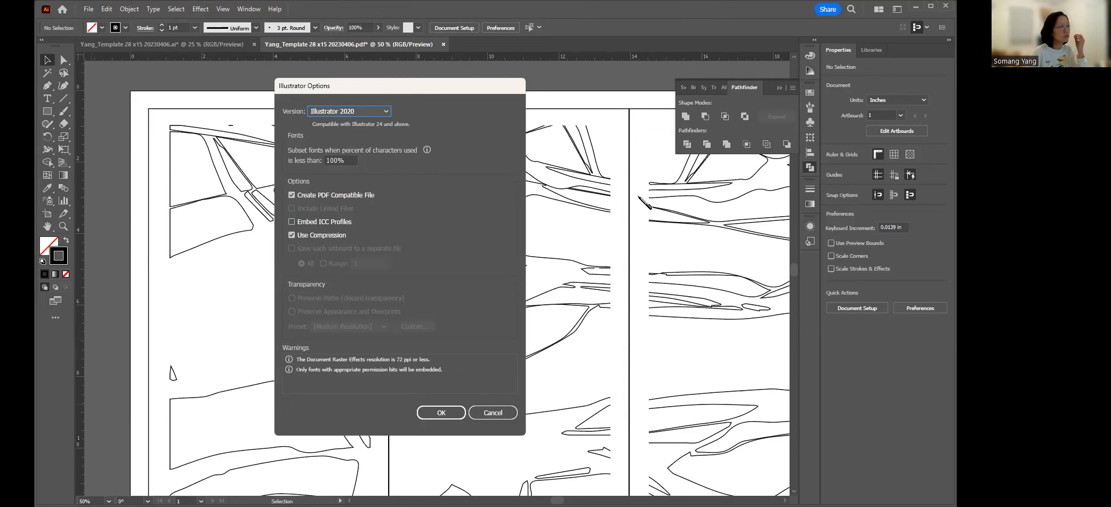
pyautogui.click(441, 413)
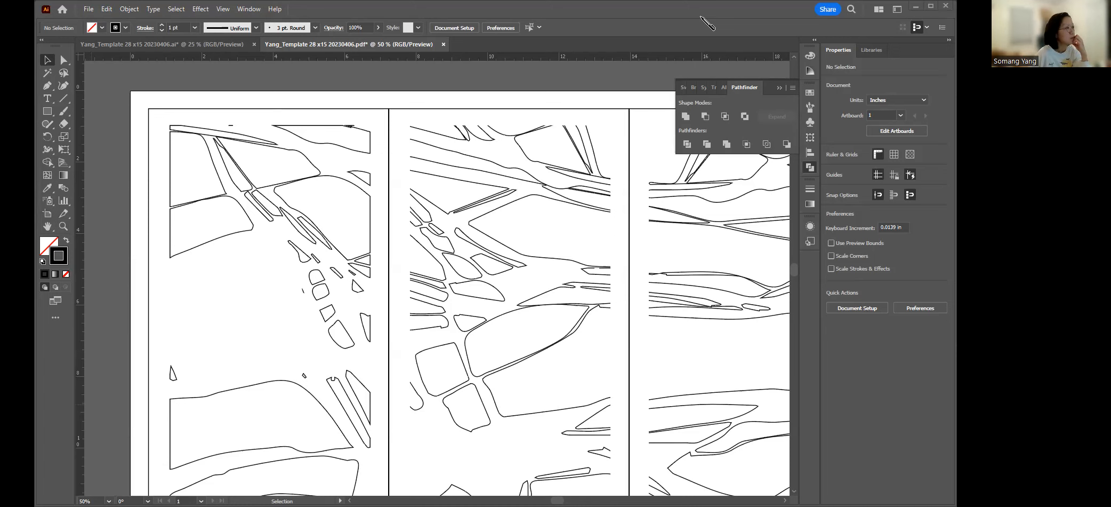
# Step: Release the second panel's clipping mask and give the released artwork a black 000000 stroke
pyautogui.click(569, 173)
pyautogui.rightClick(569, 171)
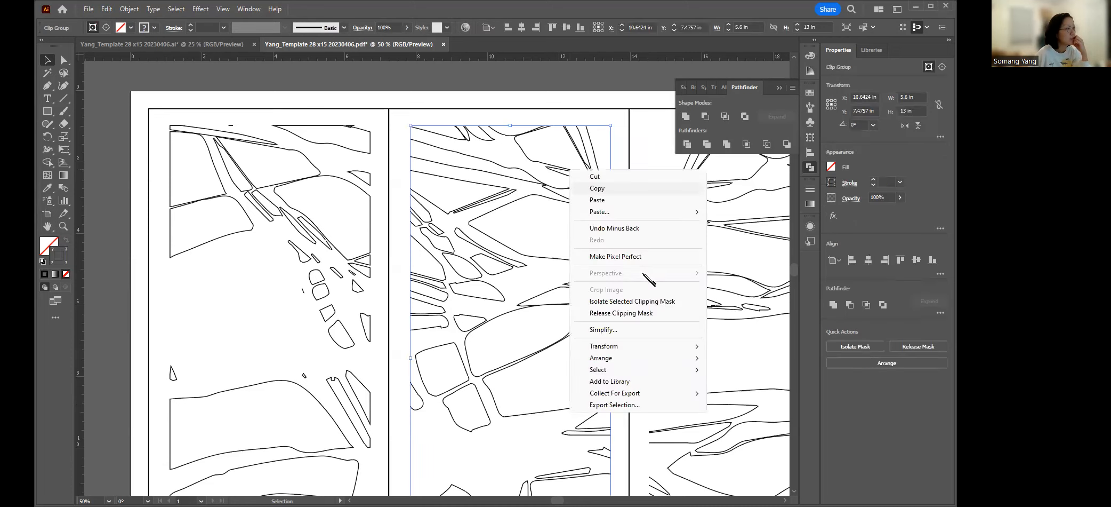
pyautogui.click(622, 313)
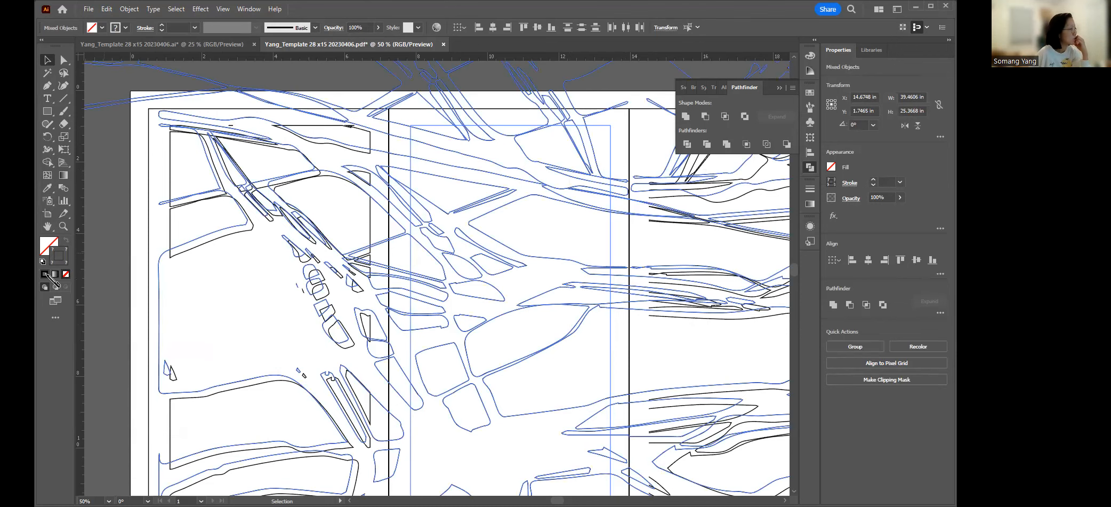
pyautogui.click(46, 274)
pyautogui.click(46, 274)
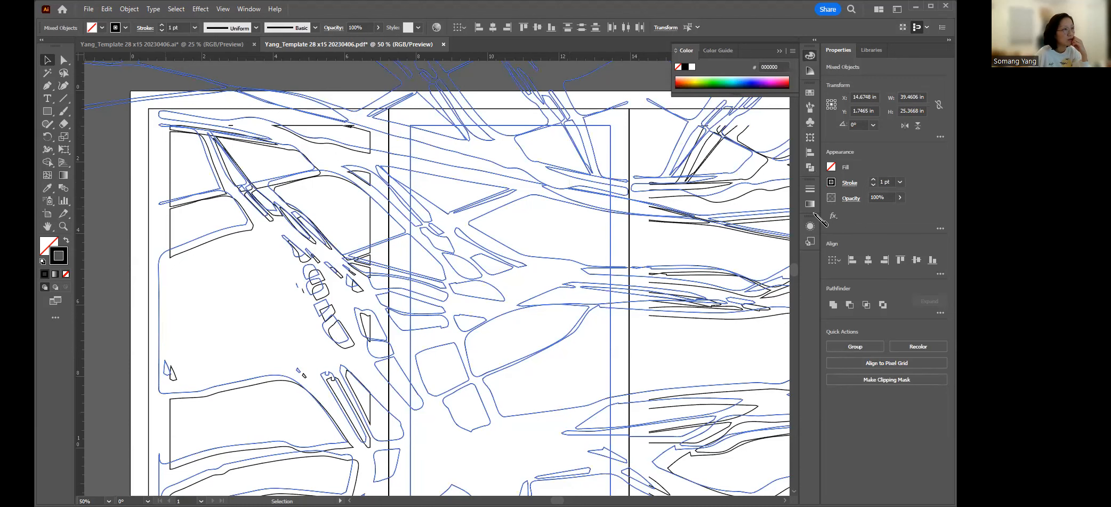
# Step: Try cutting the second panel's released artwork with the Pathfinder Minus Front operation, and undo it
pyautogui.click(939, 312)
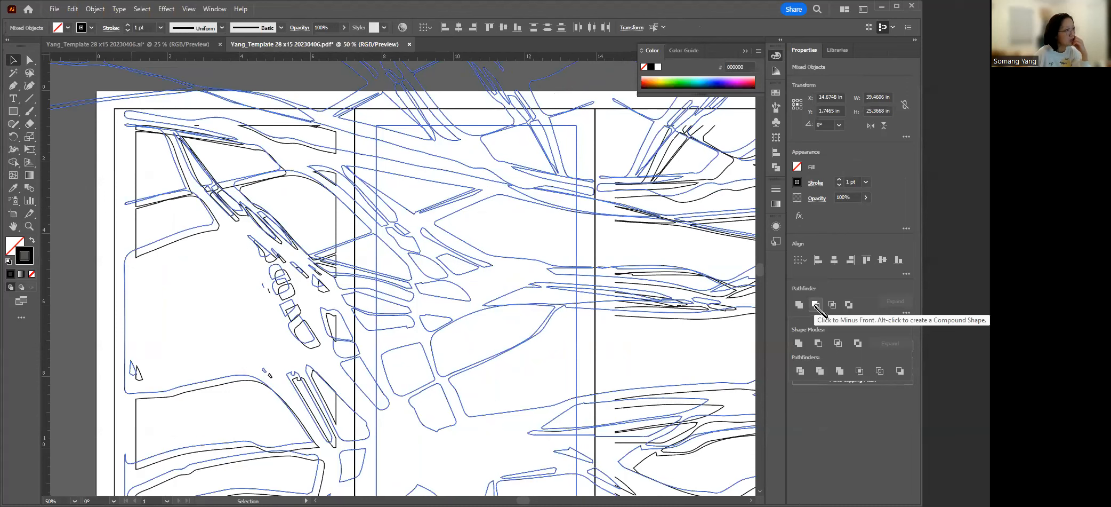
pyautogui.click(816, 305)
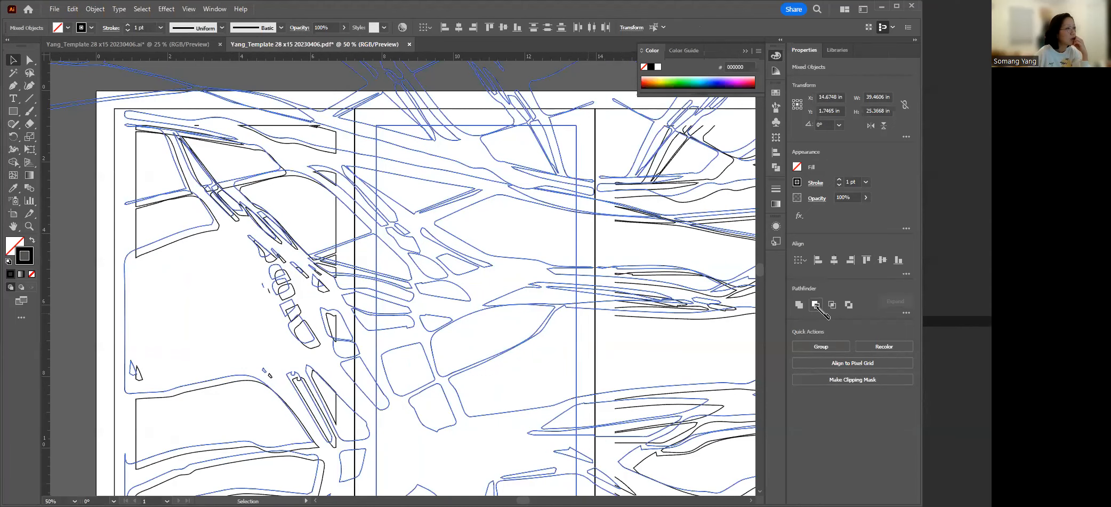
pyautogui.click(816, 306)
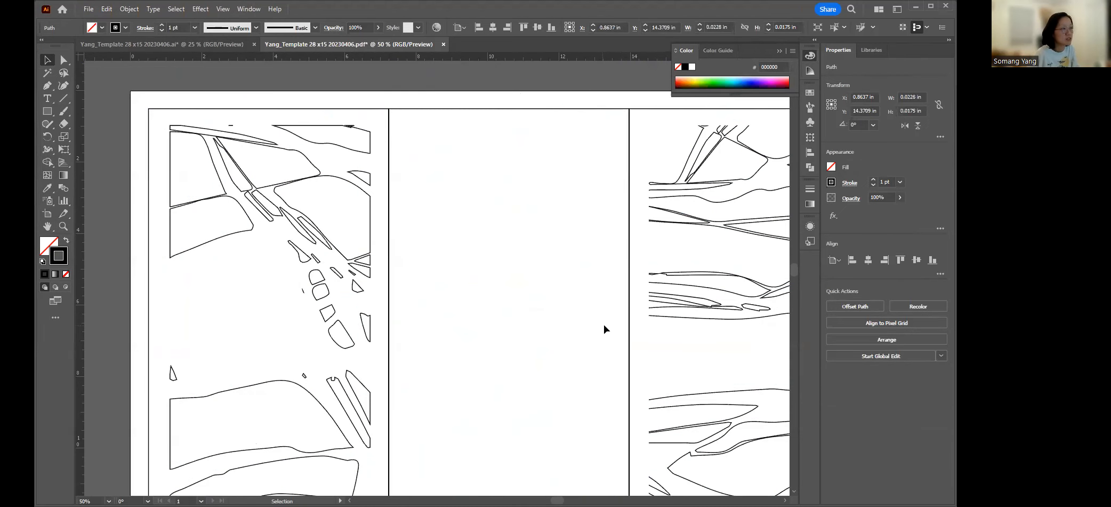
pyautogui.hotkey('ctrl', 'z')
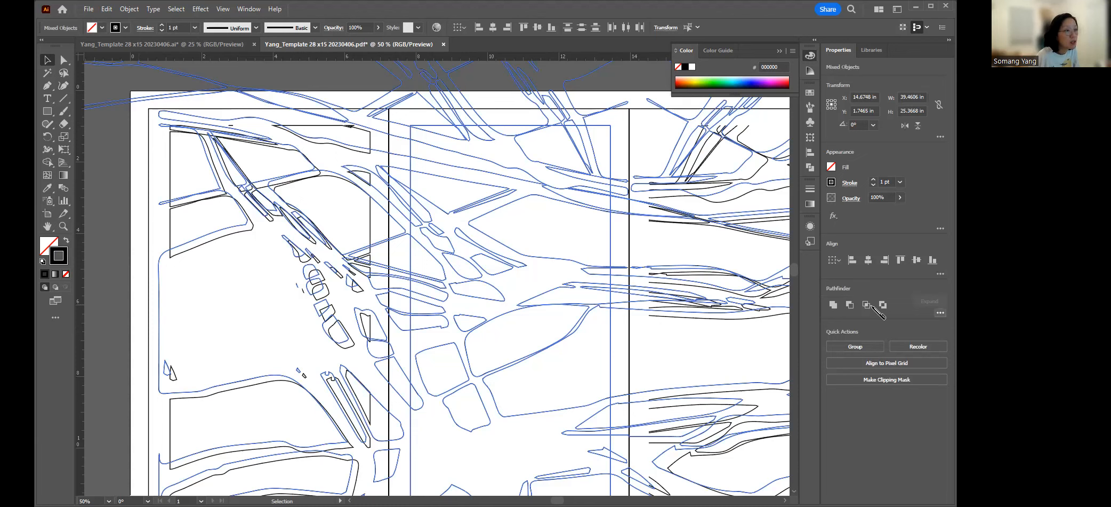
# Step: Try splitting the second panel's released artwork with the Pathfinder Divide operation
pyautogui.click(941, 313)
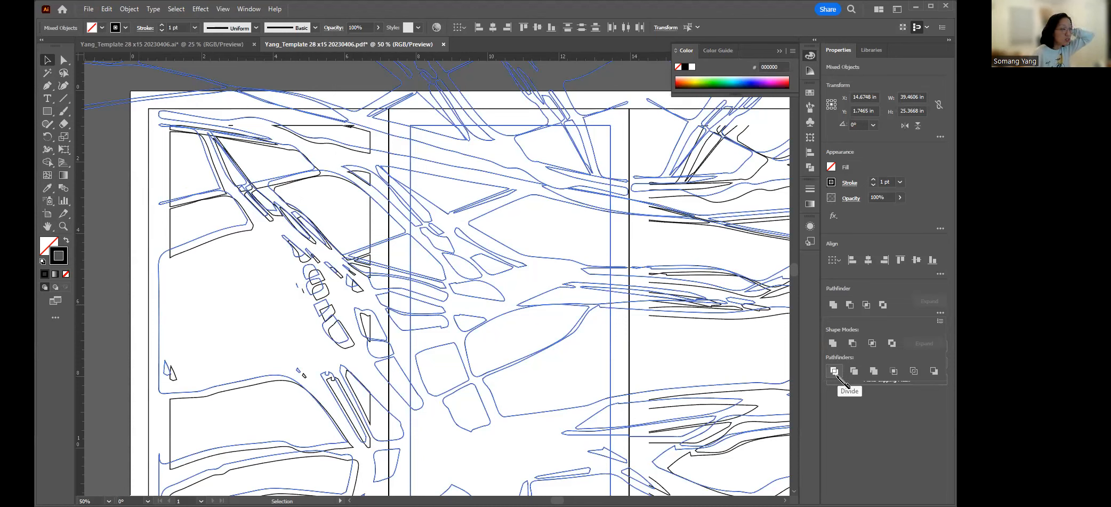
pyautogui.click(835, 371)
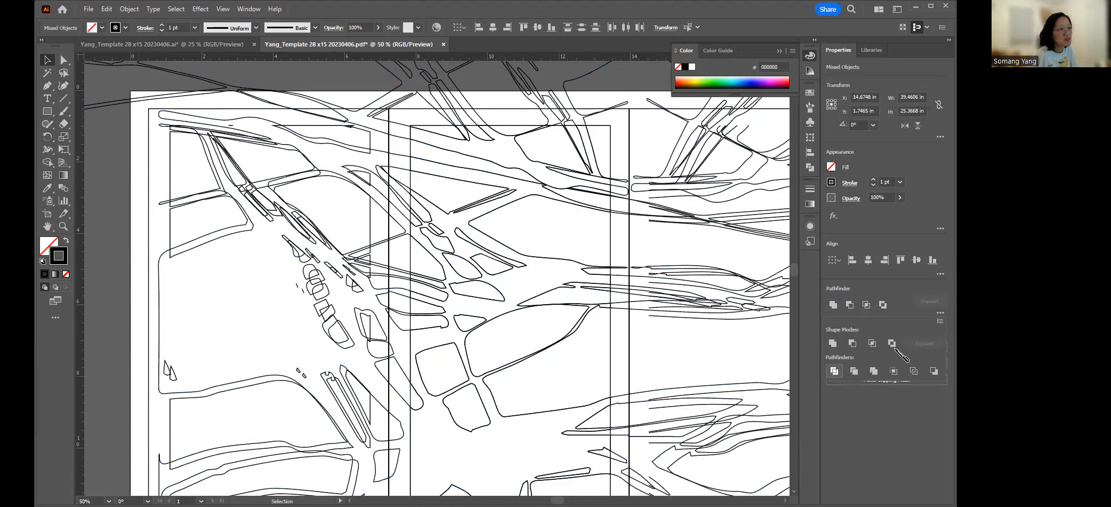
pyautogui.hotkey('ctrl', 'shift', 'a')
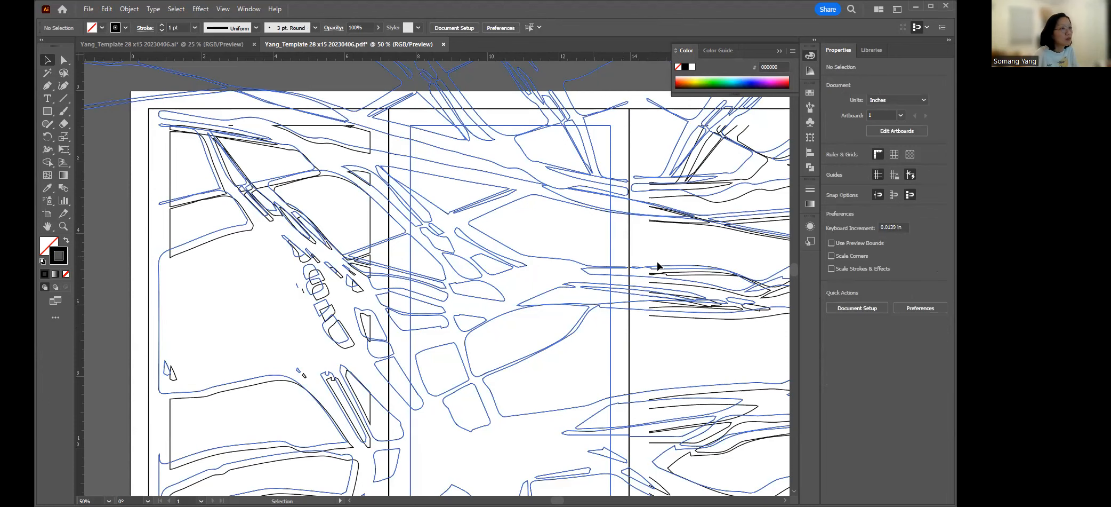
# Step: Try cutting the second panel's artwork to its rectangle with the Pathfinder Crop operation, and undo it
pyautogui.click(810, 167)
pyautogui.hotkey('ctrl', 'a')
pyautogui.click(810, 167)
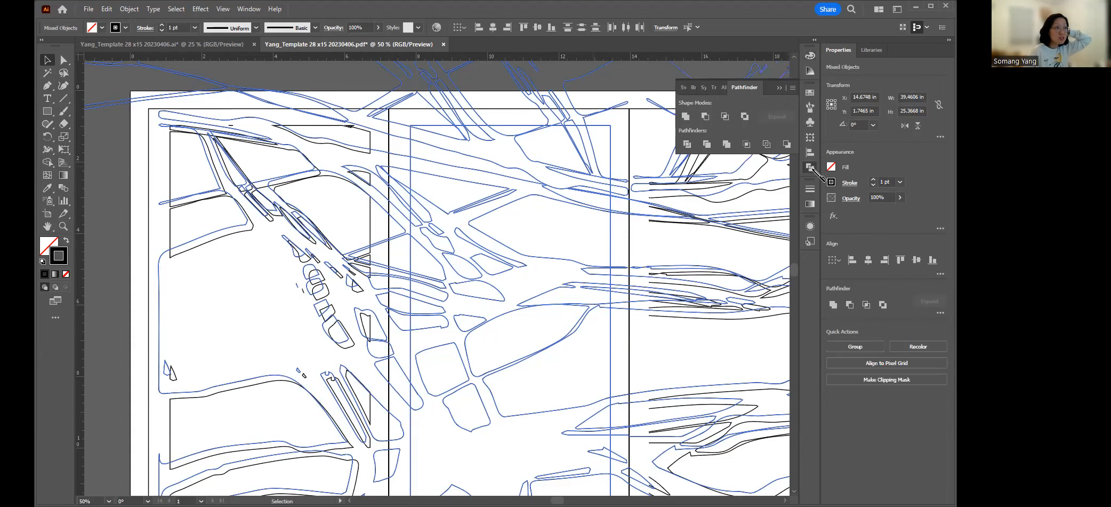
pyautogui.click(746, 145)
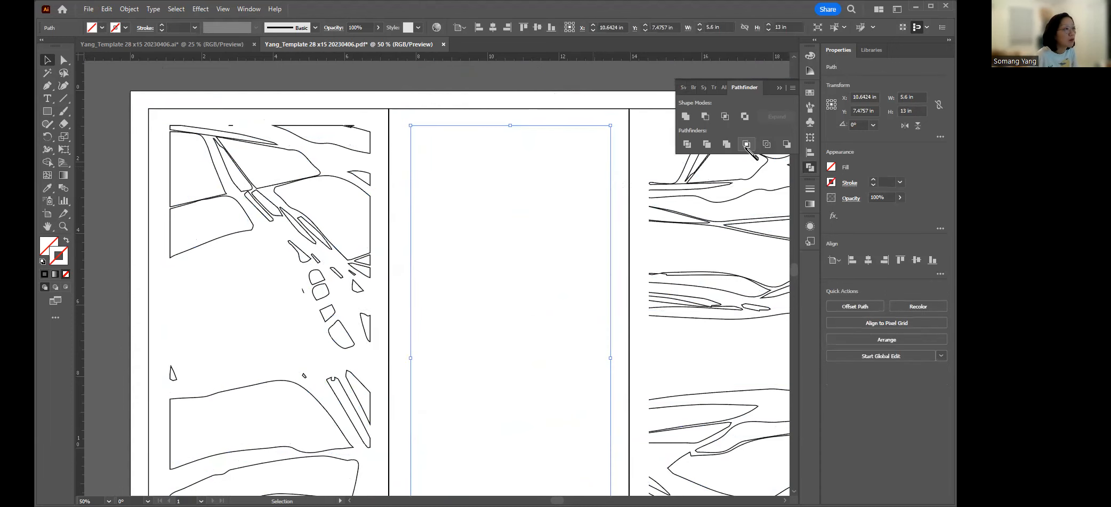
pyautogui.hotkey('ctrl', 'z')
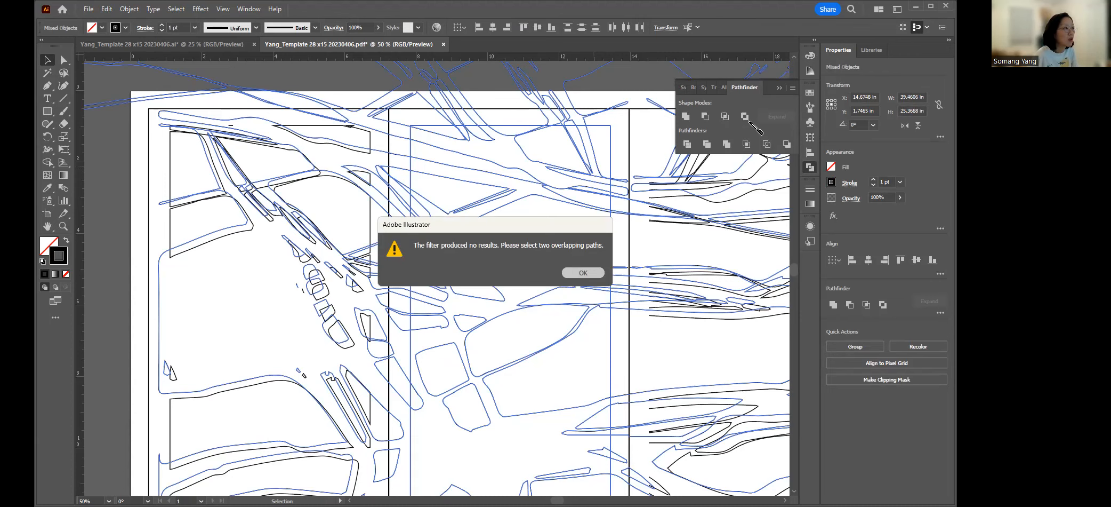
pyautogui.press('Return')
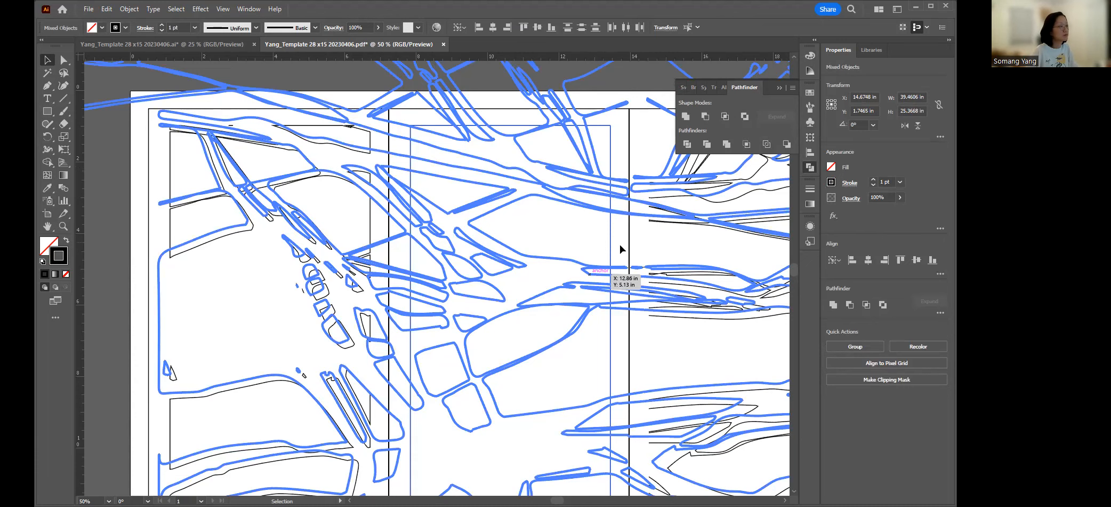
# Step: Step back through the edit history to before the first panel's cut, and redo its Minus Back operation
pyautogui.hotkey('ctrl', 'shift', 'a')
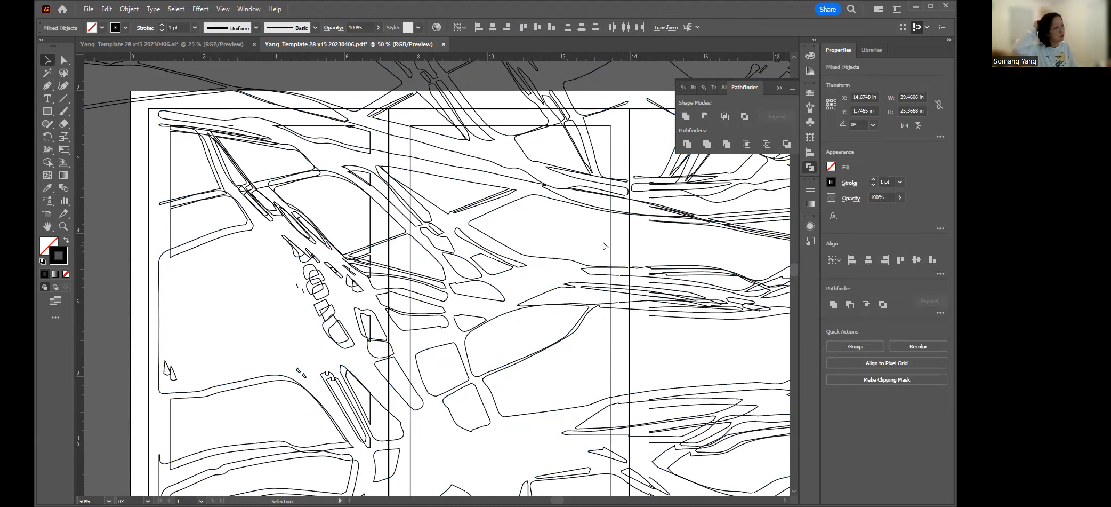
pyautogui.hotkey('ctrl', 'h')
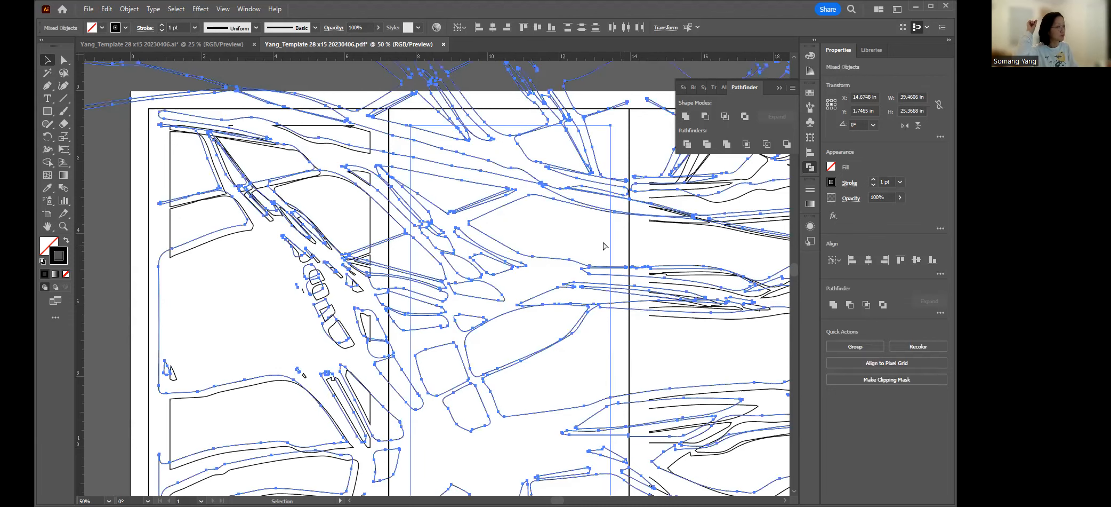
pyautogui.hotkey('ctrl', 'h')
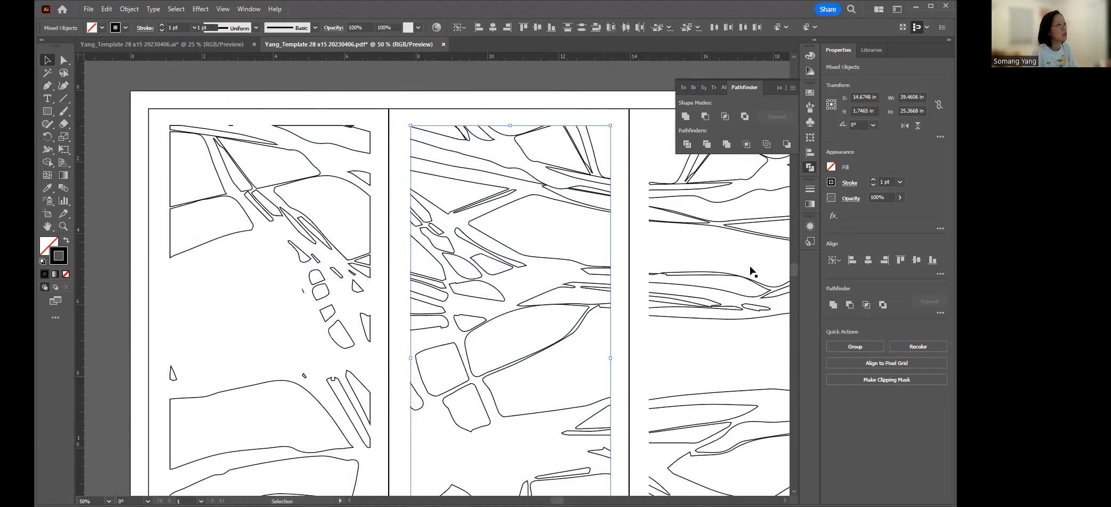
pyautogui.moveTo(752, 271); pyautogui.dragTo(425, 333)
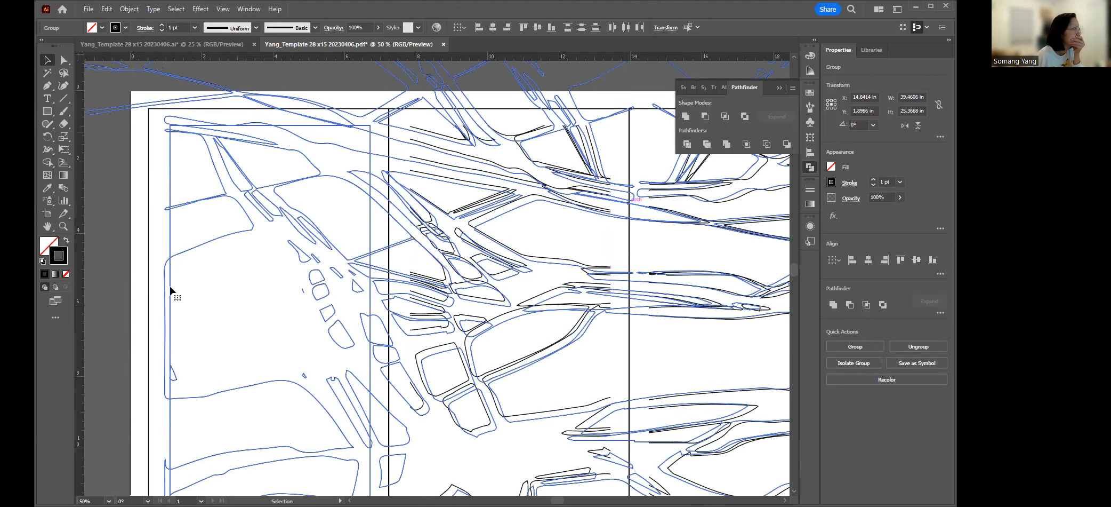
pyautogui.click(107, 10)
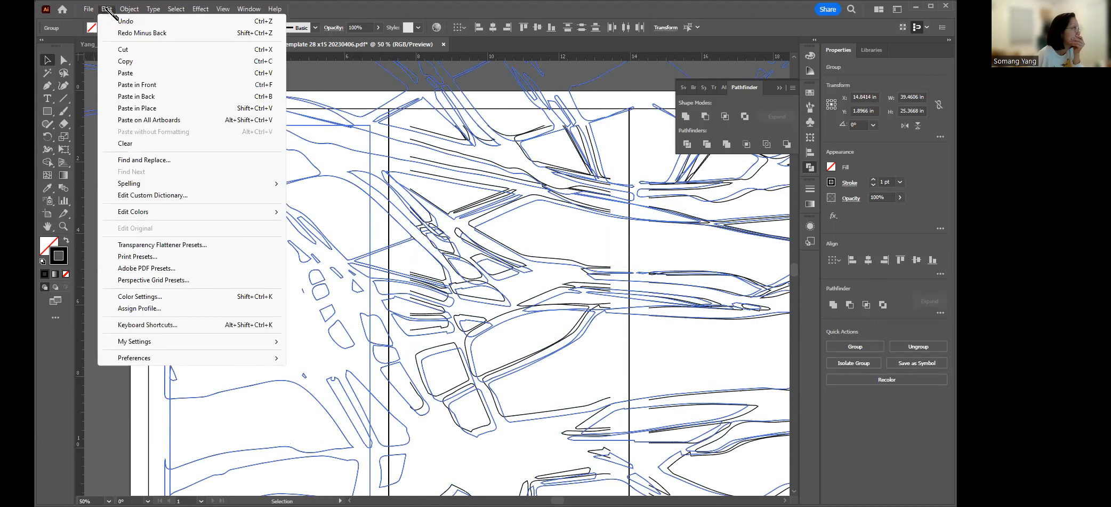
pyautogui.click(128, 33)
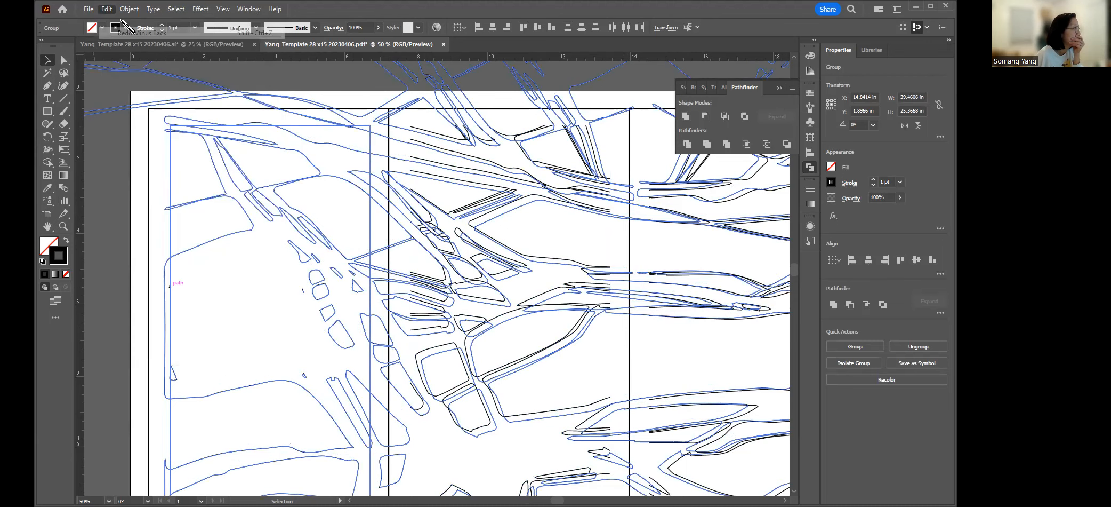
pyautogui.click(106, 9)
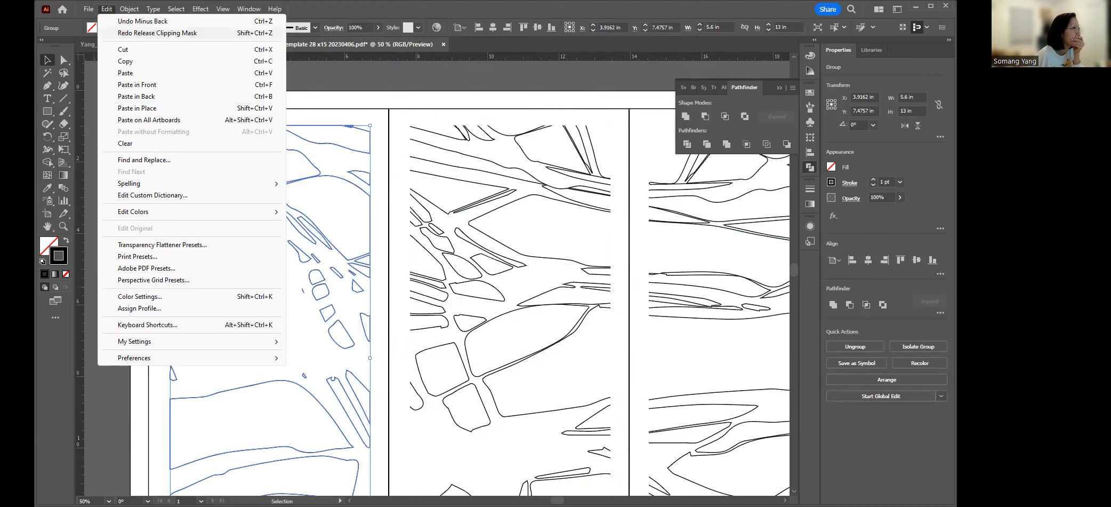
pyautogui.click(714, 13)
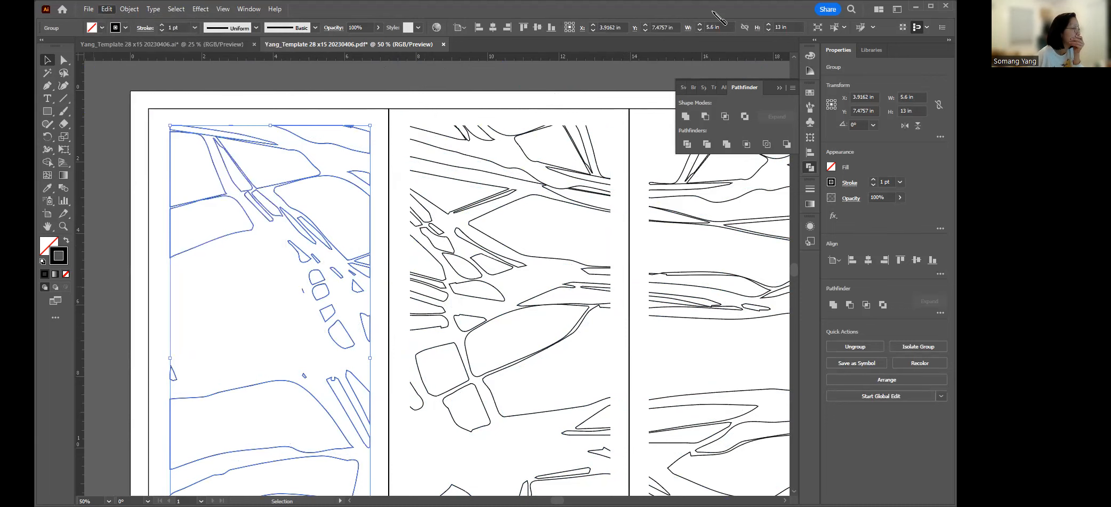
# Step: Release the second panel's clipping mask and cut the released artwork to the panel rectangle with the Pathfinder Minus Front operation
pyautogui.click(522, 156)
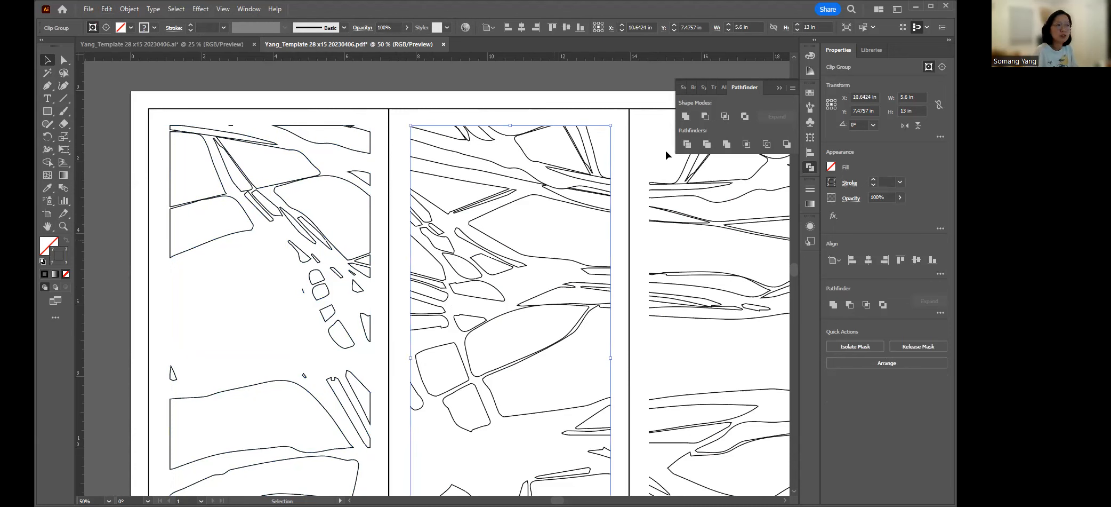
pyautogui.click(706, 116)
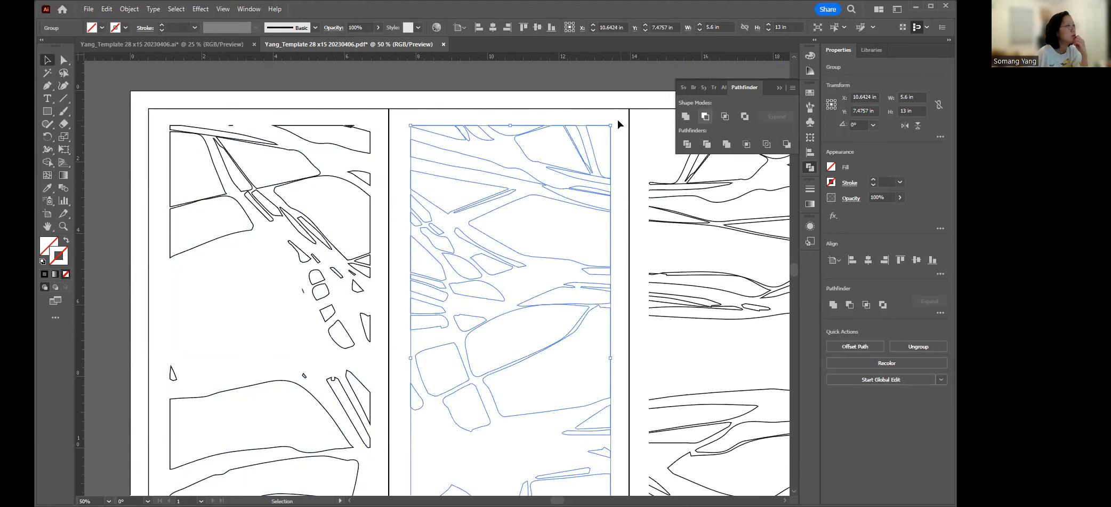
pyautogui.press('Delete')
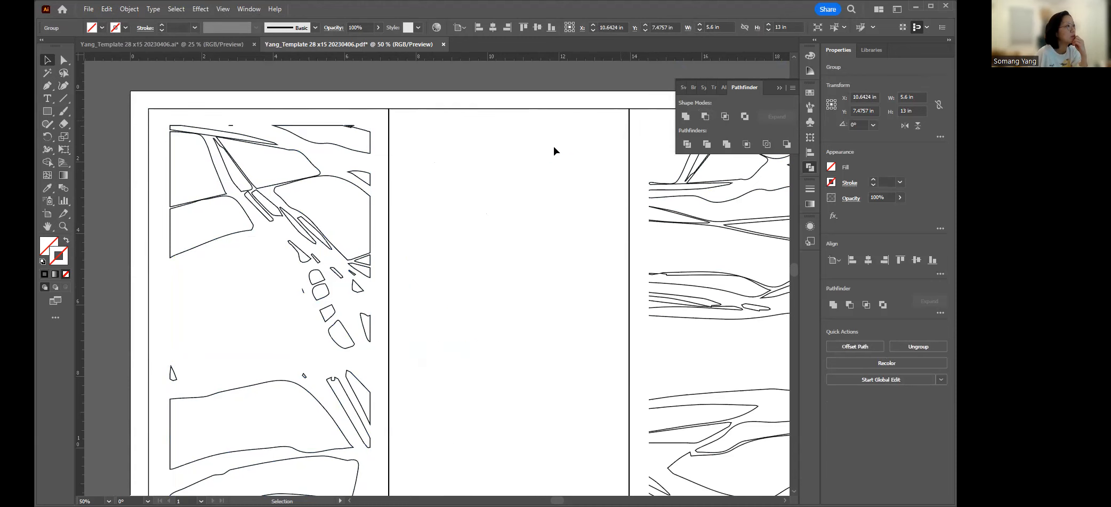
# Step: Select the second panel's cut artwork without the surrounding frame, give it a black 000000 1 pt stroke, and deselect it
pyautogui.moveTo(598, 95); pyautogui.dragTo(581, 147)
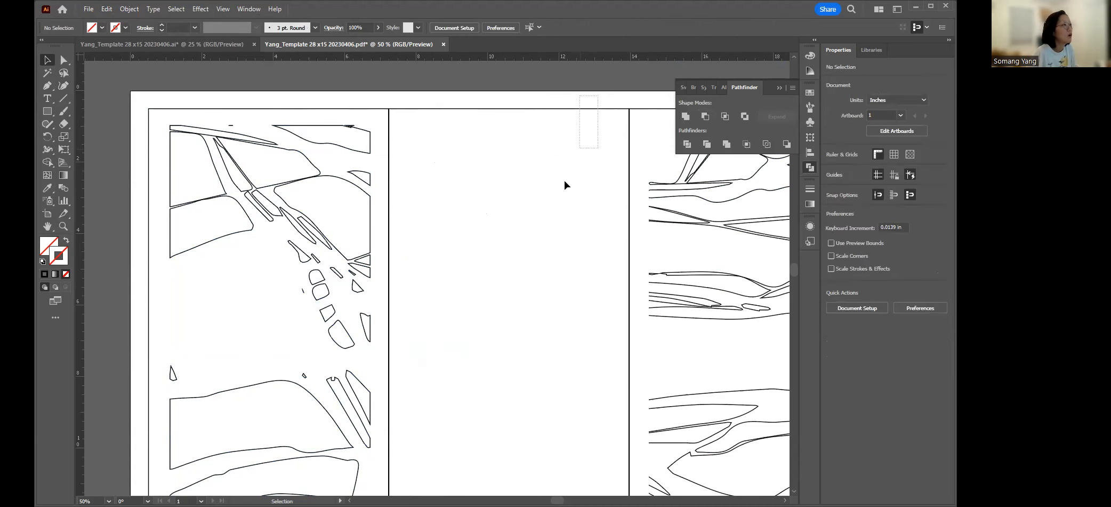
pyautogui.hotkey('ctrl', 'z')
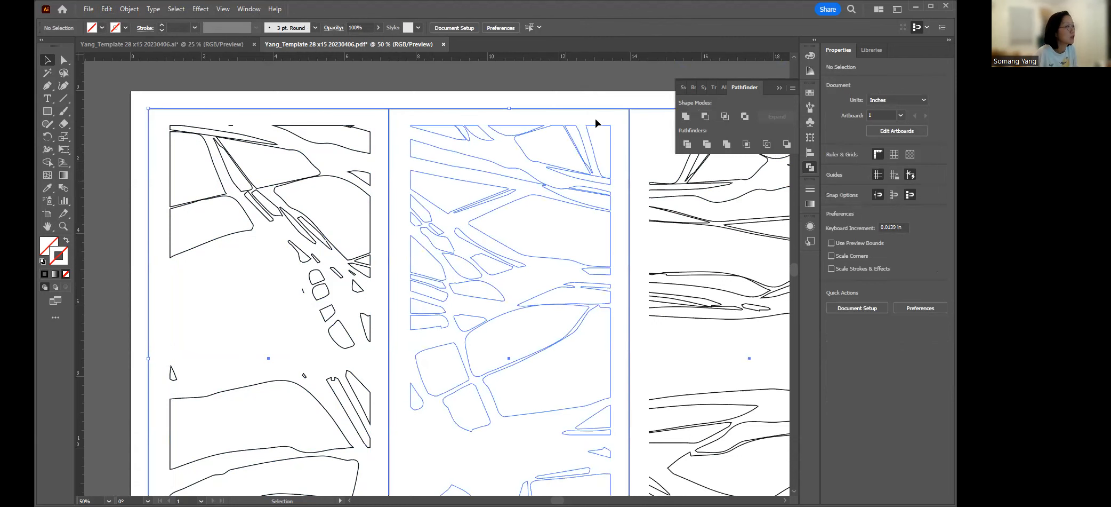
pyautogui.keyDown('shift'); pyautogui.click(586, 109); pyautogui.keyUp('shift')
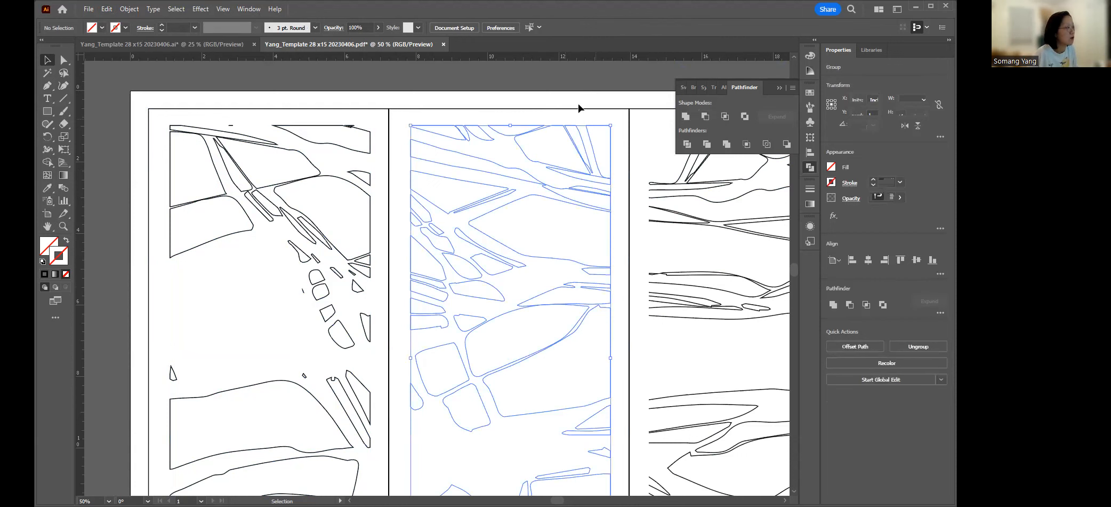
pyautogui.click(44, 274)
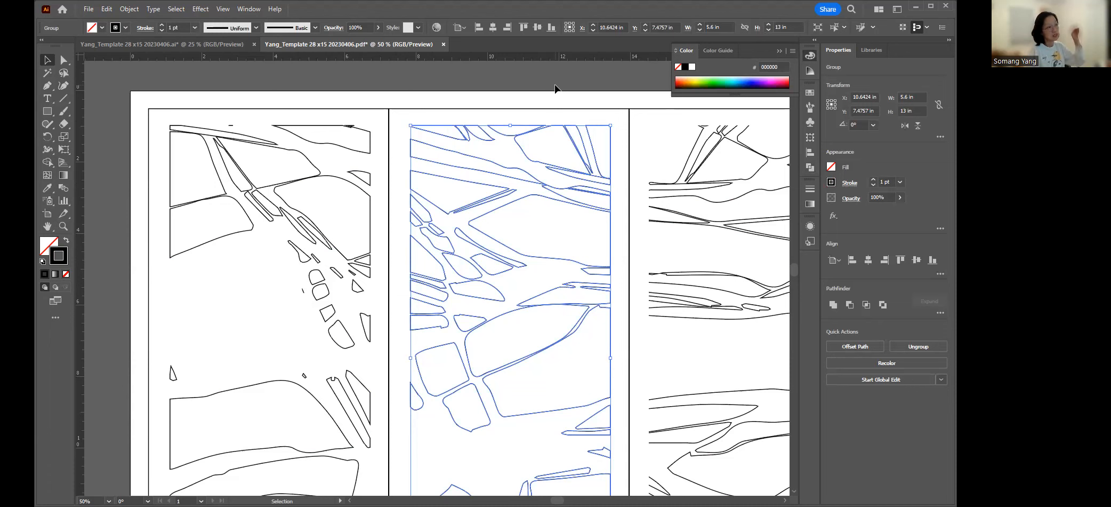
pyautogui.hotkey('ctrl', 'h')
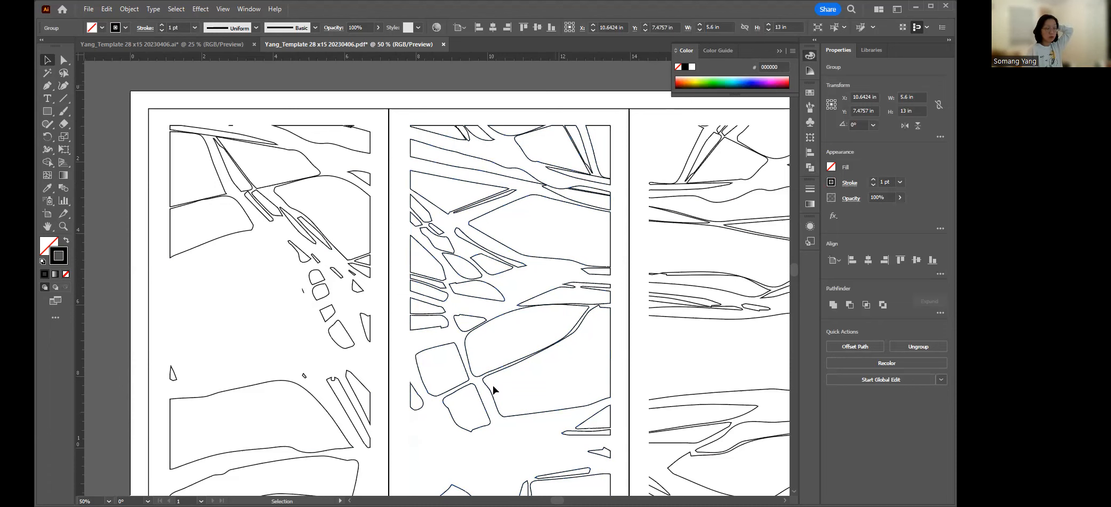
pyautogui.click(523, 208)
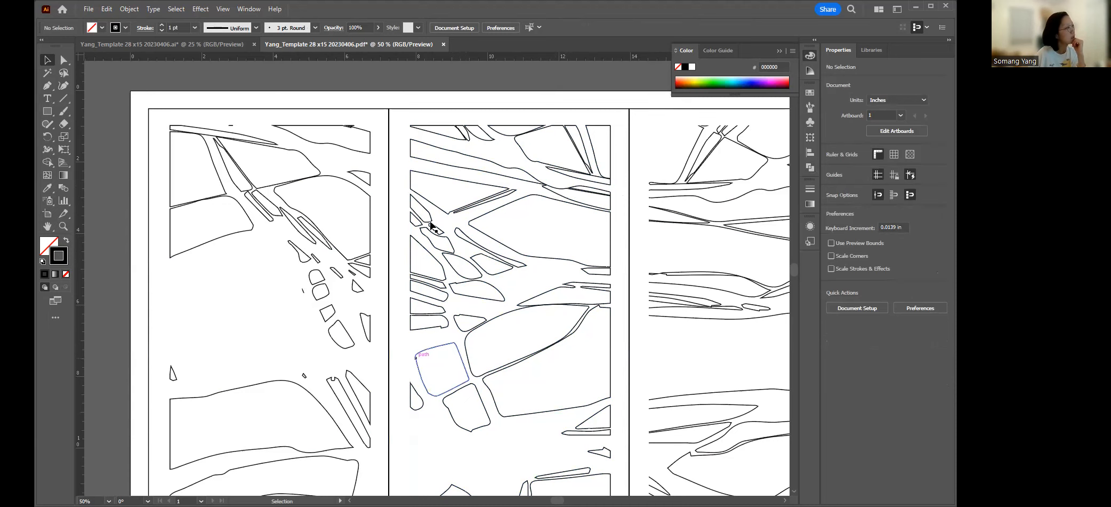
# Step: Check the second panel's cut artwork down to its lower edge, selecting it without the surrounding frame and clearing the selection
pyautogui.scroll(-2, 432, 226)
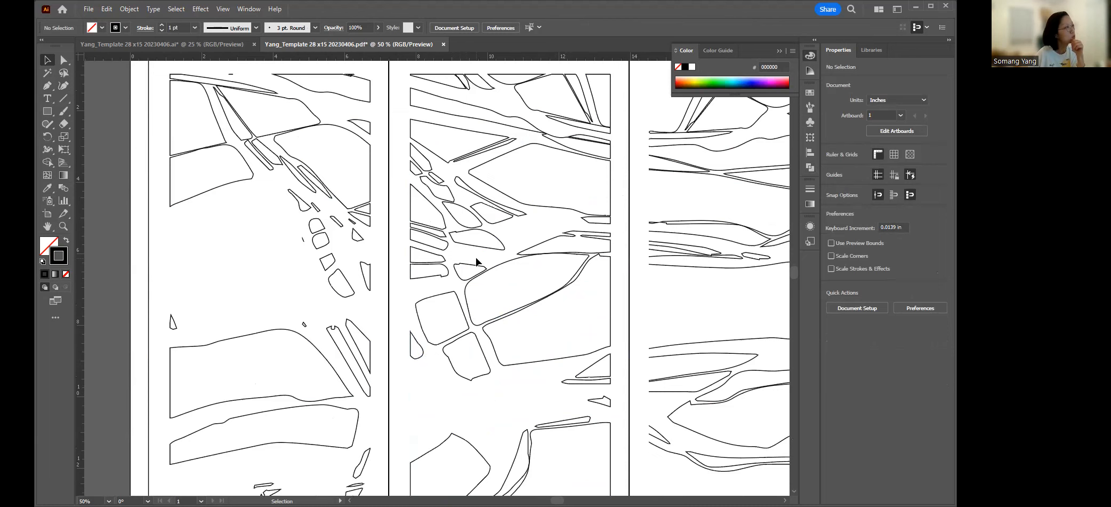
pyautogui.scroll(2, 476, 261)
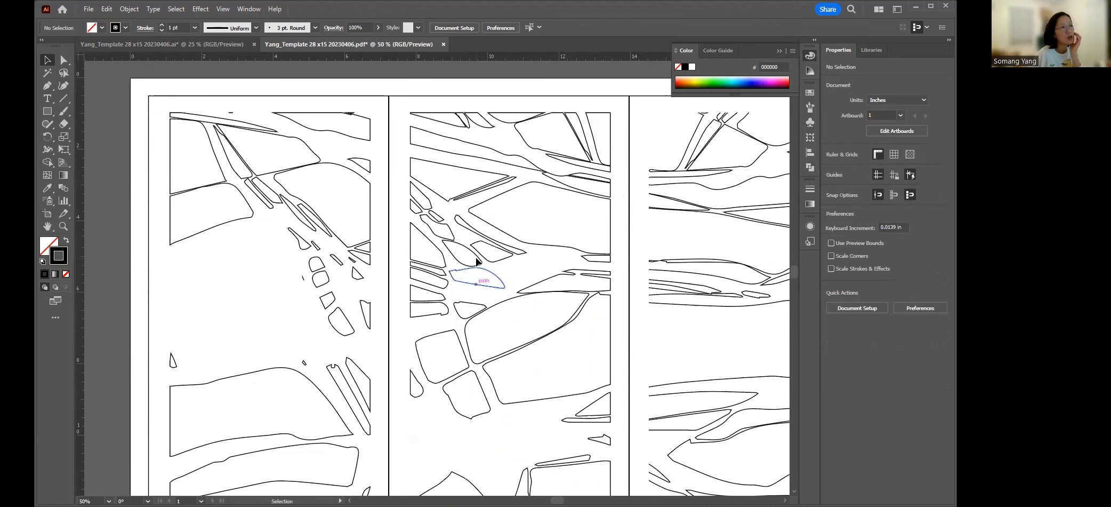
pyautogui.click(812, 169)
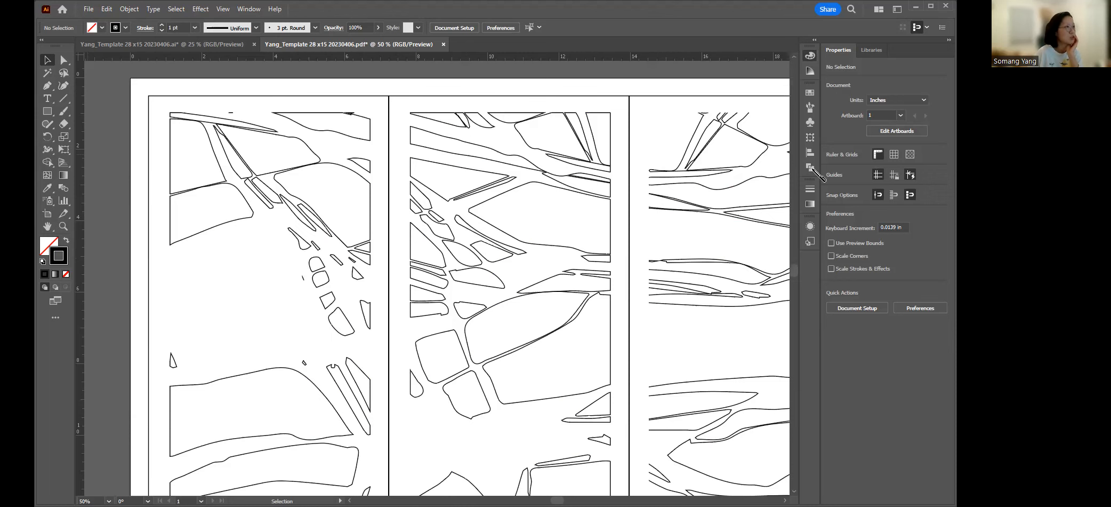
pyautogui.click(812, 169)
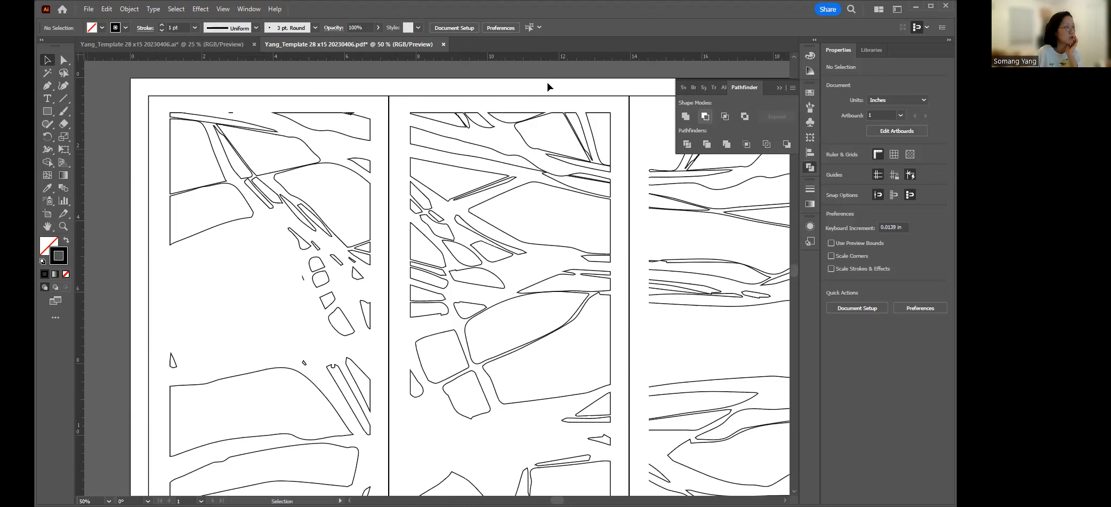
pyautogui.moveTo(542, 78); pyautogui.dragTo(552, 104)
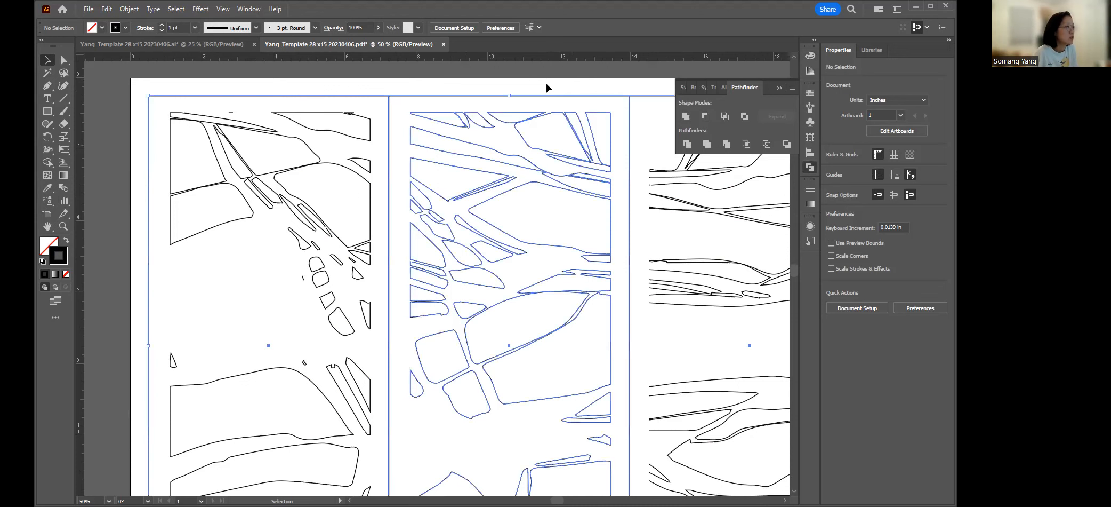
pyautogui.moveTo(546, 84); pyautogui.dragTo(558, 108)
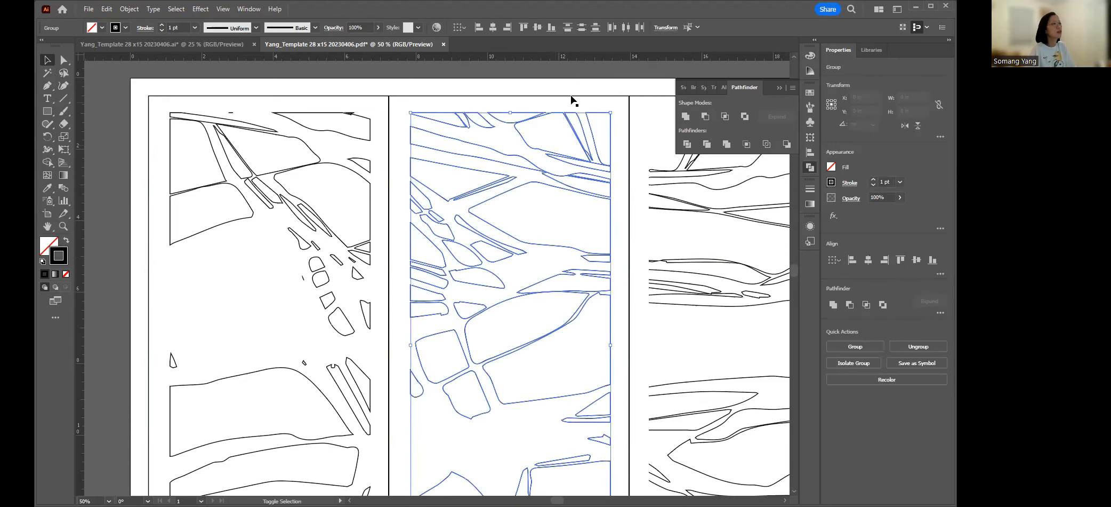
pyautogui.keyDown('shift'); pyautogui.click(571, 96); pyautogui.keyUp('shift')
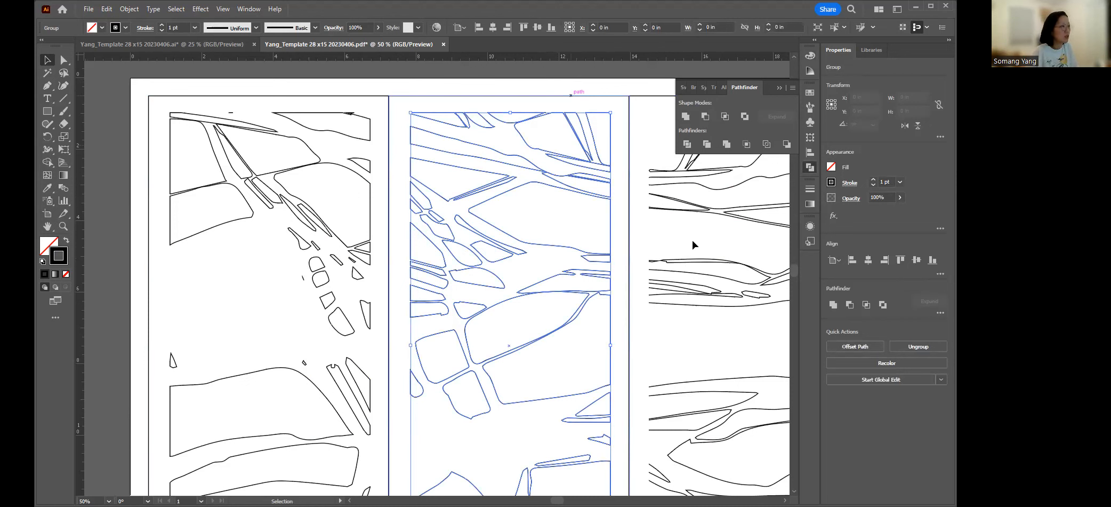
pyautogui.click(682, 253)
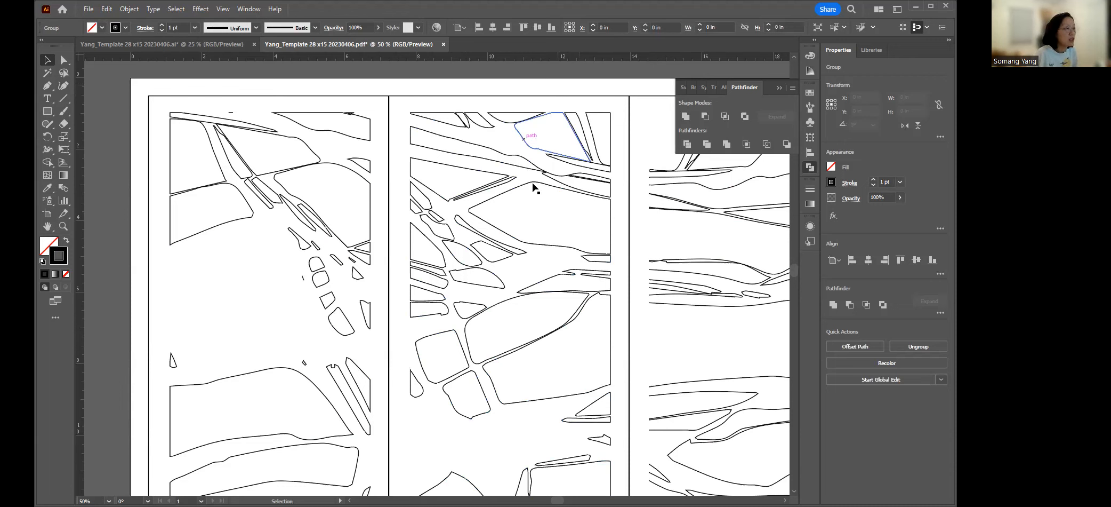
pyautogui.click(522, 207)
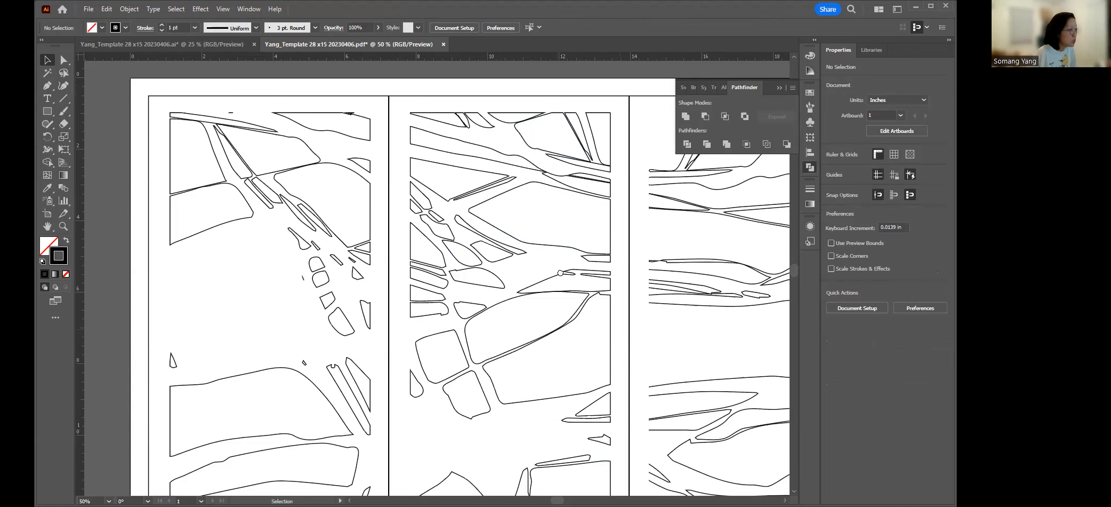
pyautogui.moveTo(619, 329); pyautogui.dragTo(559, 265)
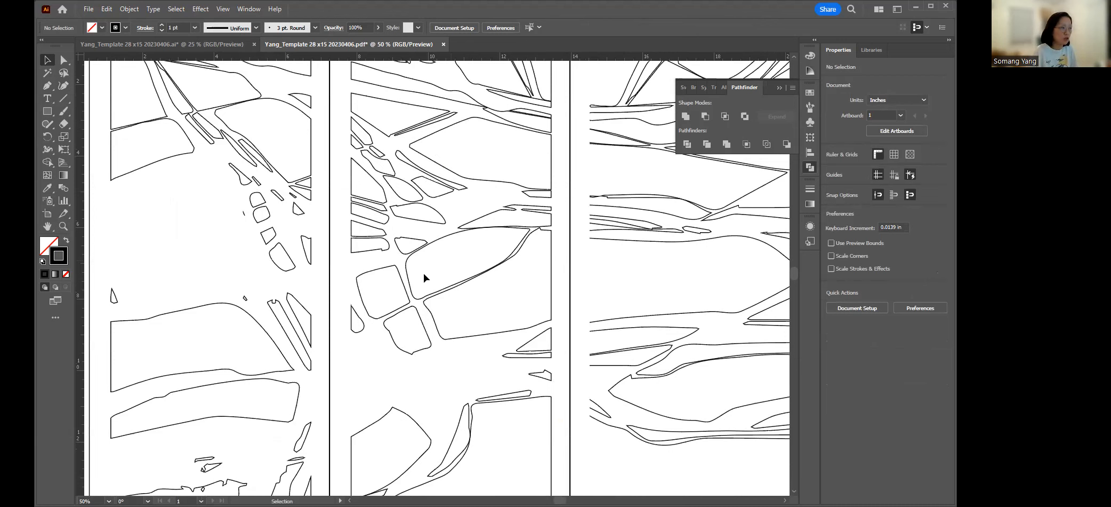
pyautogui.moveTo(452, 292); pyautogui.dragTo(485, 246)
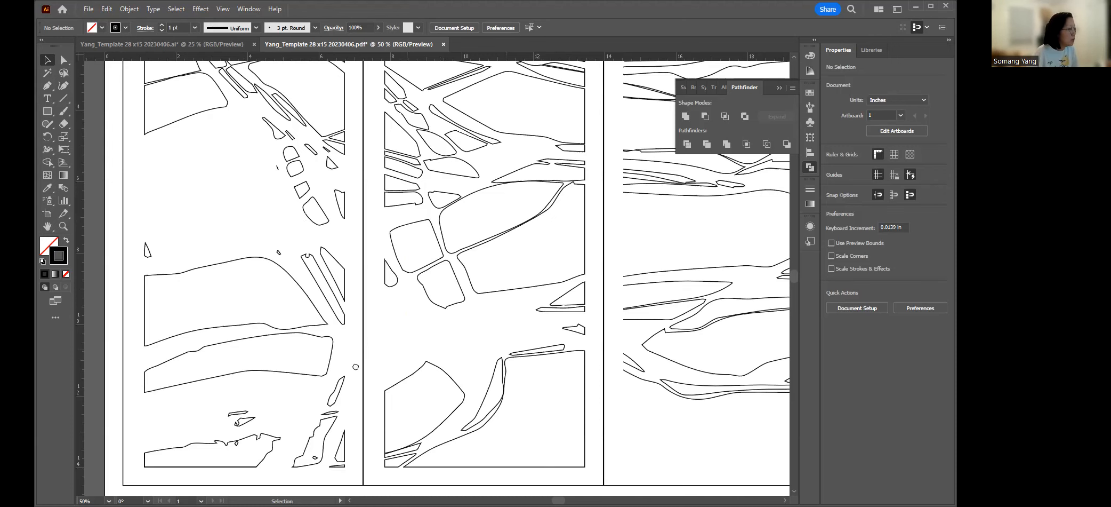
# Step: Cut the fourth panel's masked artwork to its panel rectangle with a Pathfinder operation
pyautogui.scroll(-2, 356, 380)
pyautogui.hscroll(-2, 355, 380)
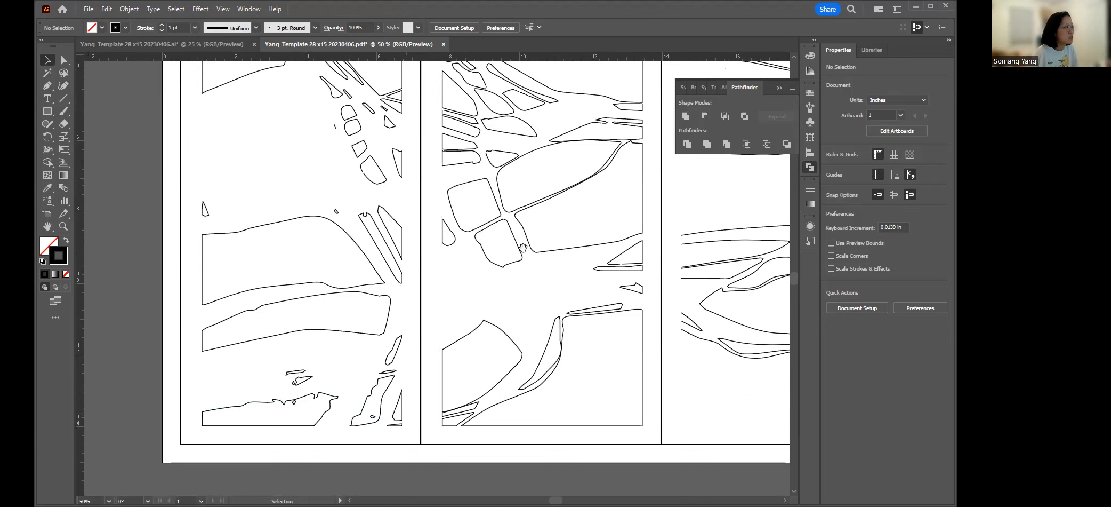
pyautogui.scroll(-1, 512, 262)
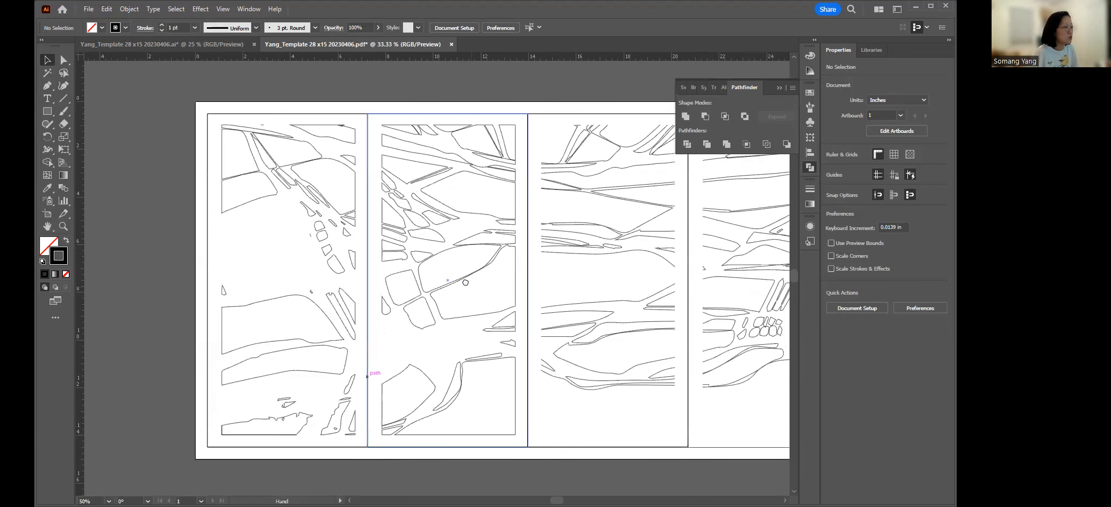
pyautogui.moveTo(558, 259); pyautogui.dragTo(468, 261)
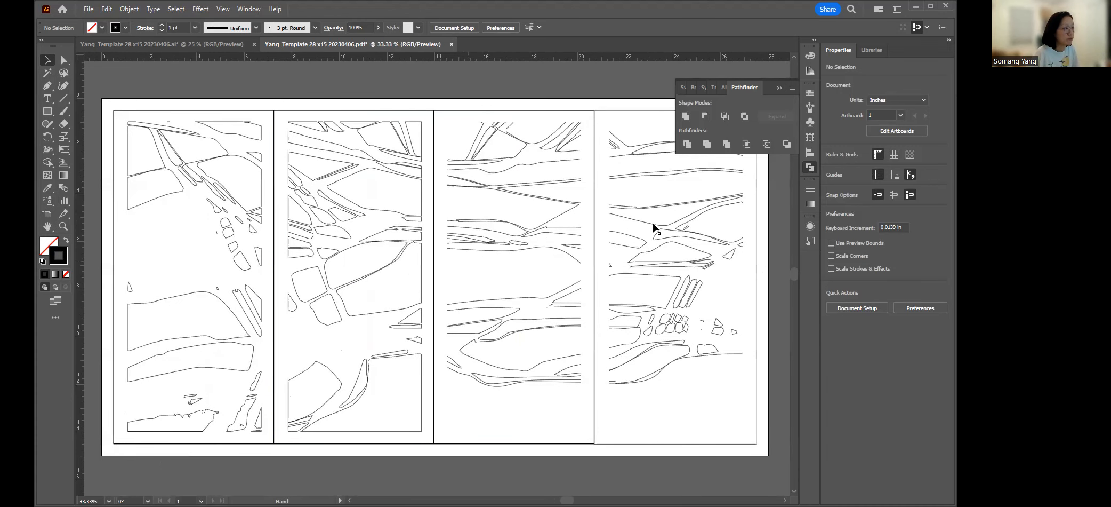
pyautogui.click(654, 227)
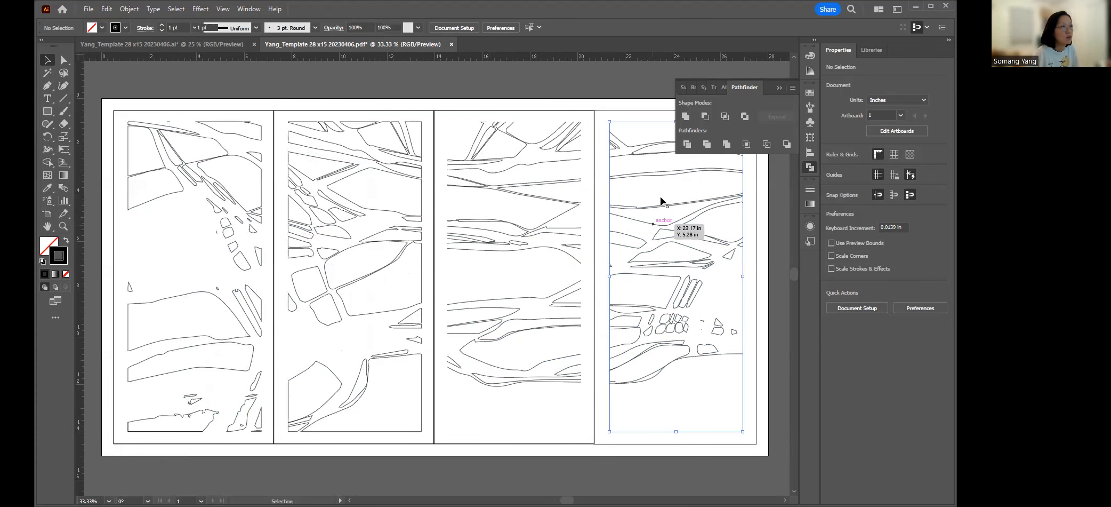
pyautogui.click(746, 117)
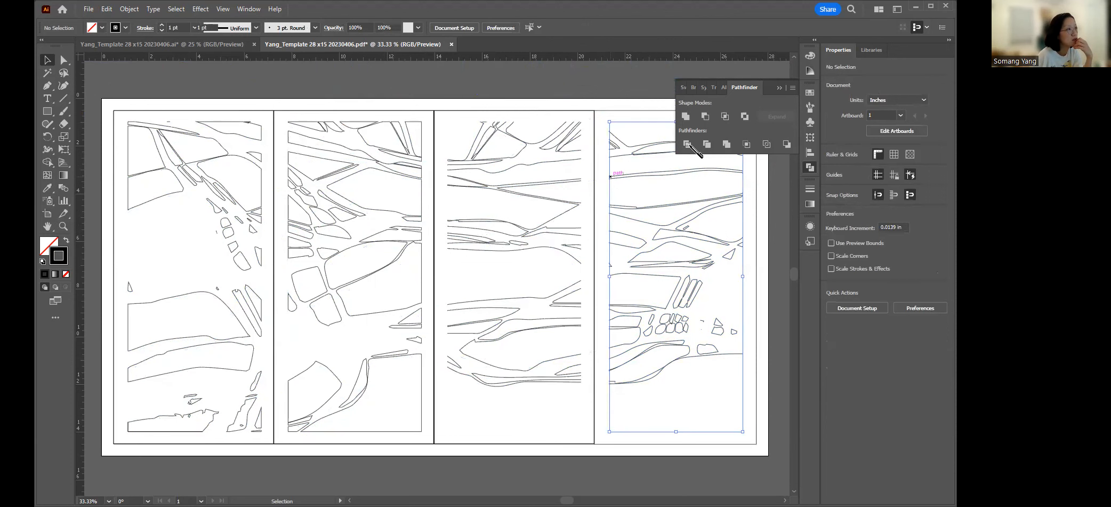
pyautogui.click(766, 203)
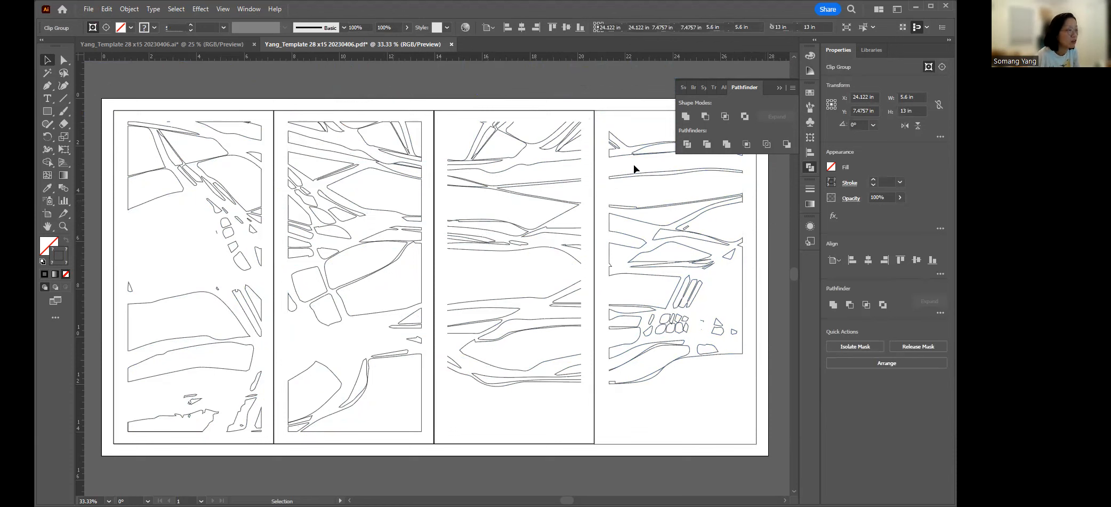
pyautogui.moveTo(688, 203); pyautogui.dragTo(585, 223)
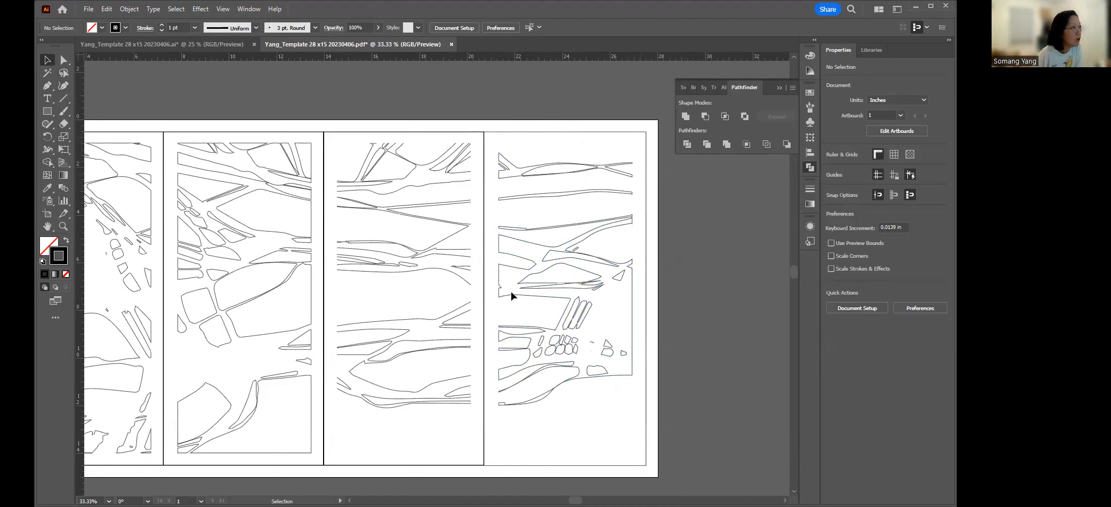
pyautogui.click(499, 192)
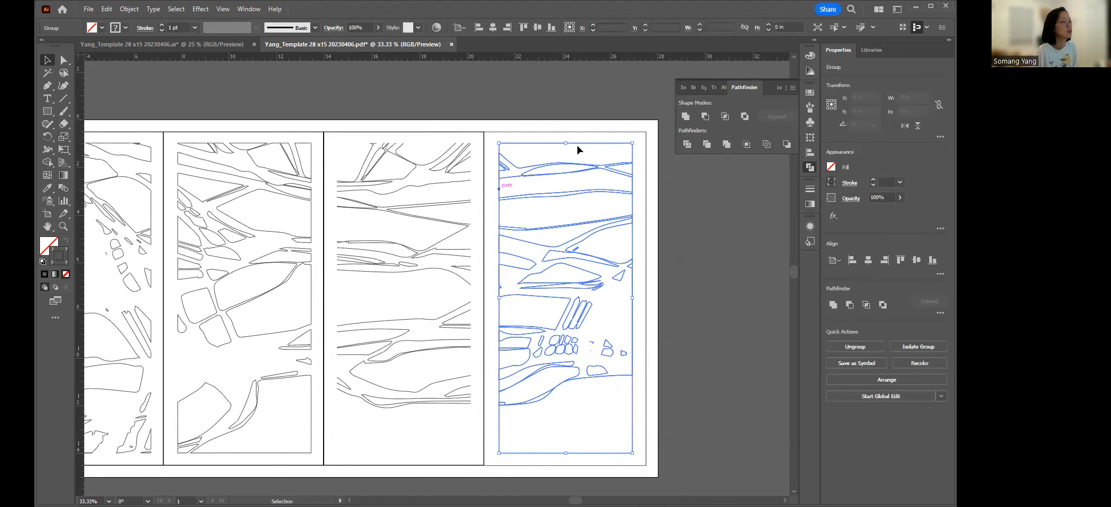
pyautogui.press('Delete')
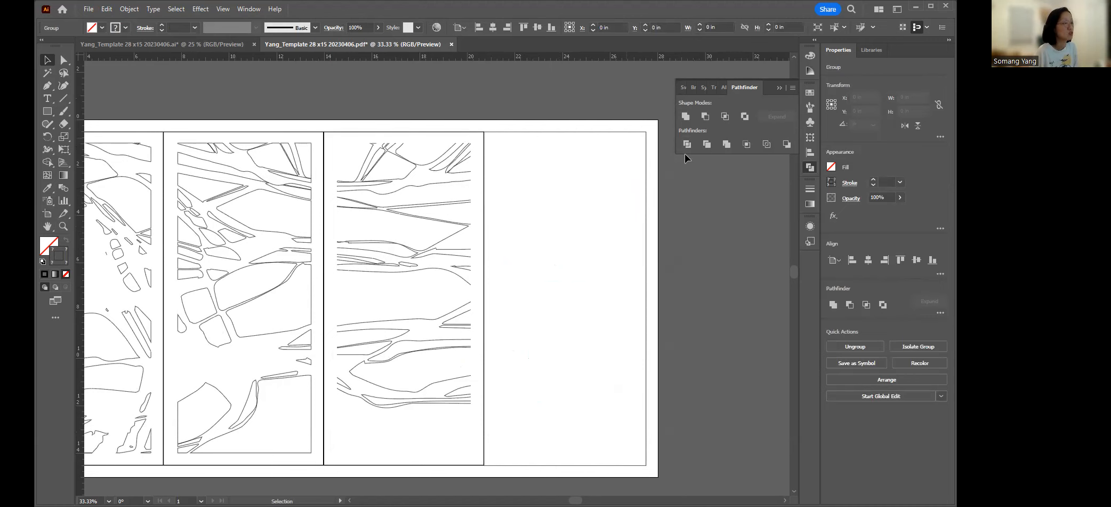
pyautogui.hotkey('ctrl', 'z')
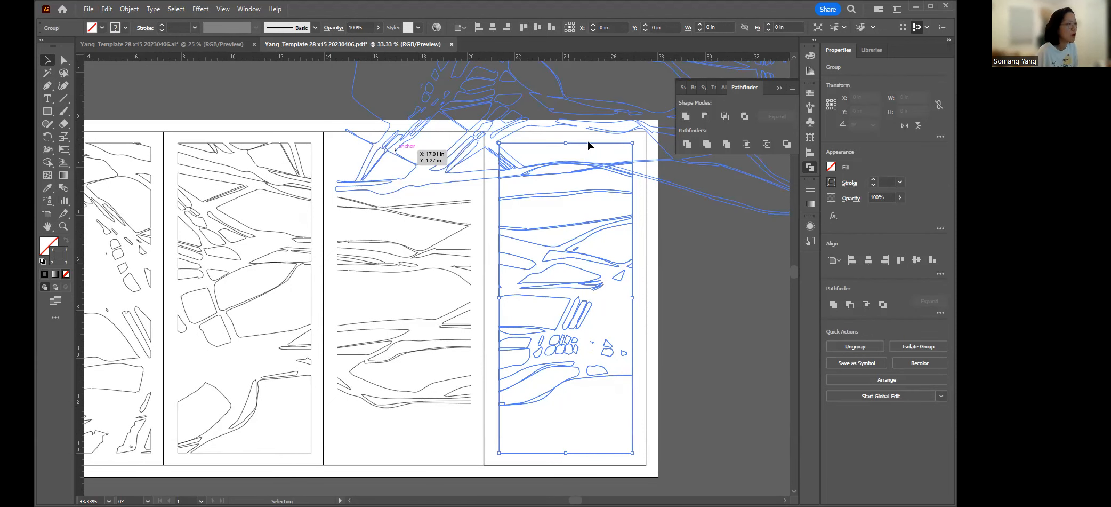
# Step: Check the fourth panel's cut artwork by selecting it together with its surrounding frame, and clear the selection
pyautogui.click(586, 395)
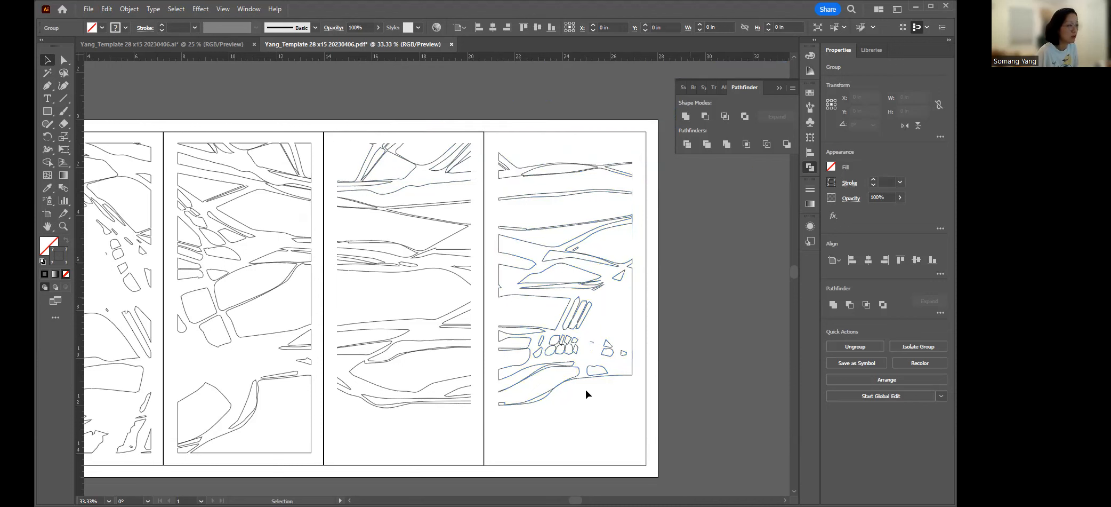
pyautogui.click(492, 461)
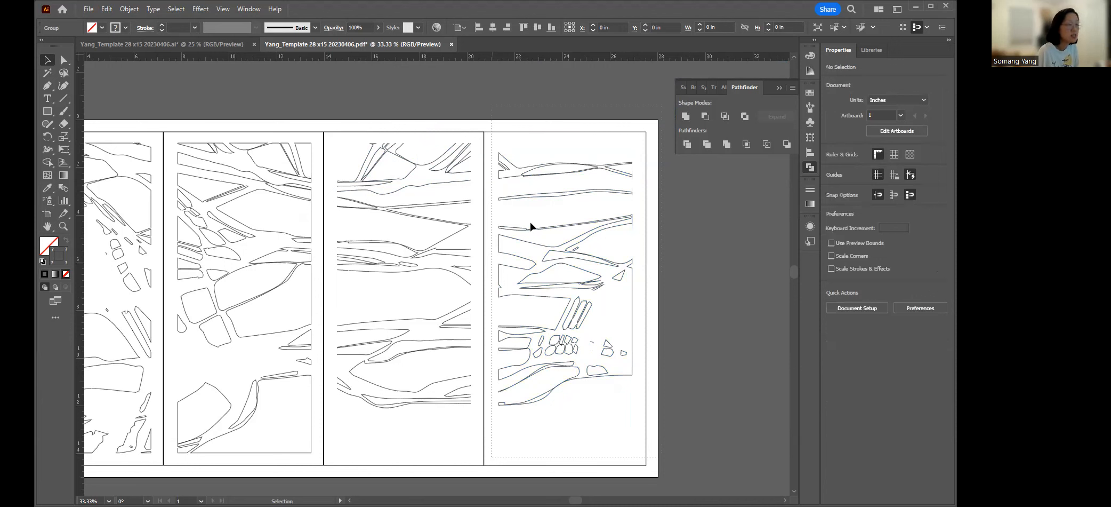
pyautogui.click(626, 397)
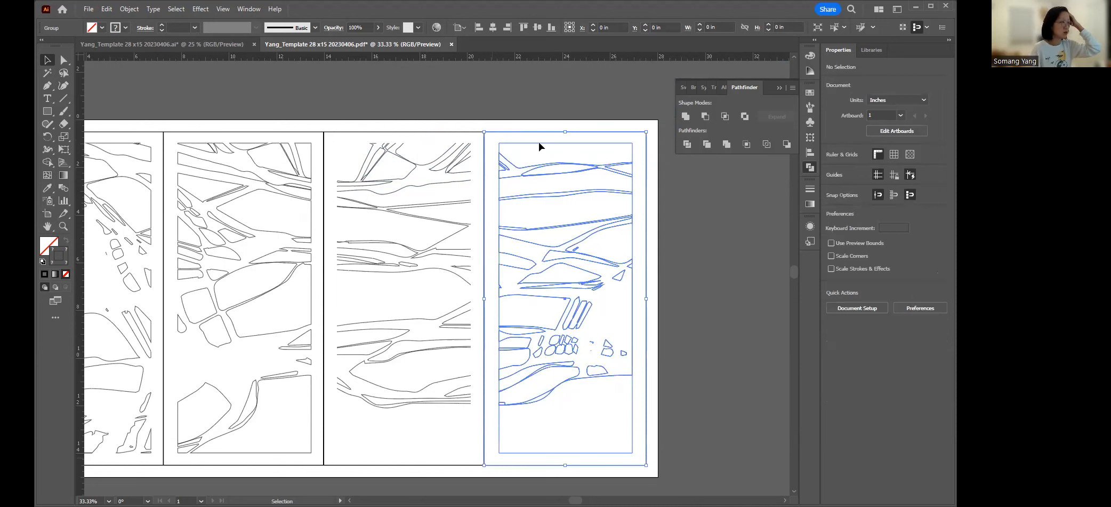
pyautogui.click(540, 460)
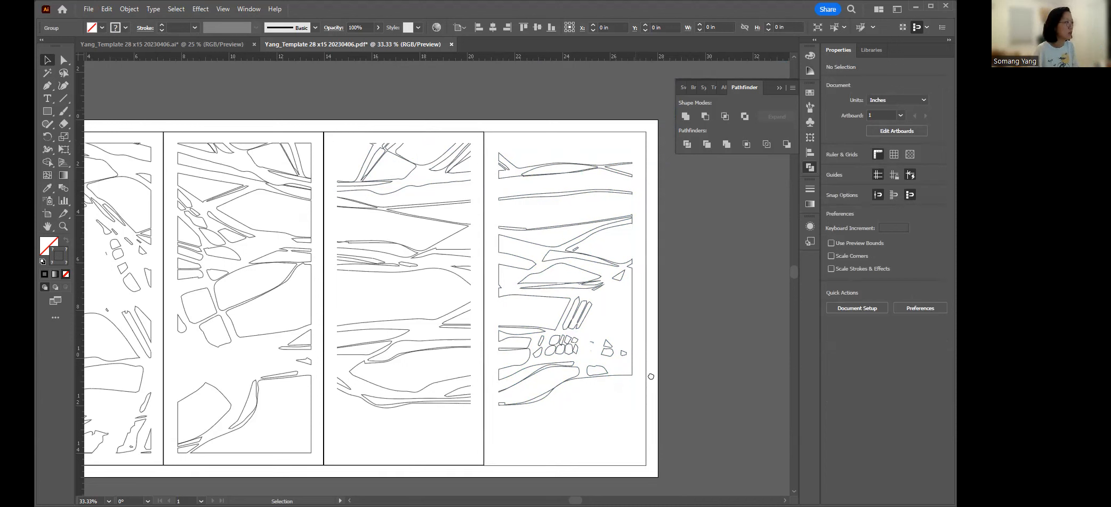
# Step: Check the first two panels' cut artwork by selecting it together with the first three panel frames, and clear the selection
pyautogui.moveTo(311, 462); pyautogui.dragTo(558, 456)
pyautogui.click(564, 460)
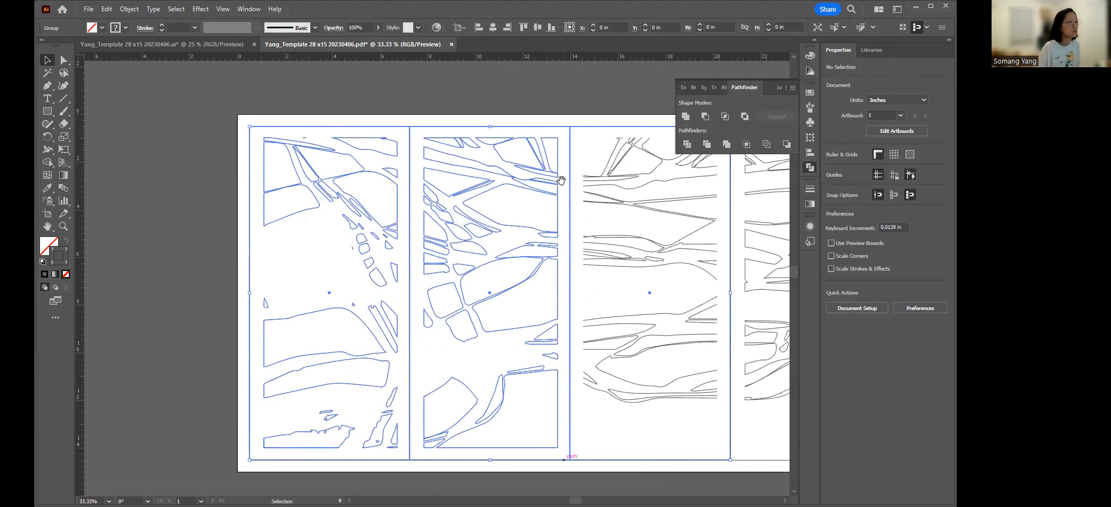
pyautogui.moveTo(404, 173); pyautogui.dragTo(245, 165)
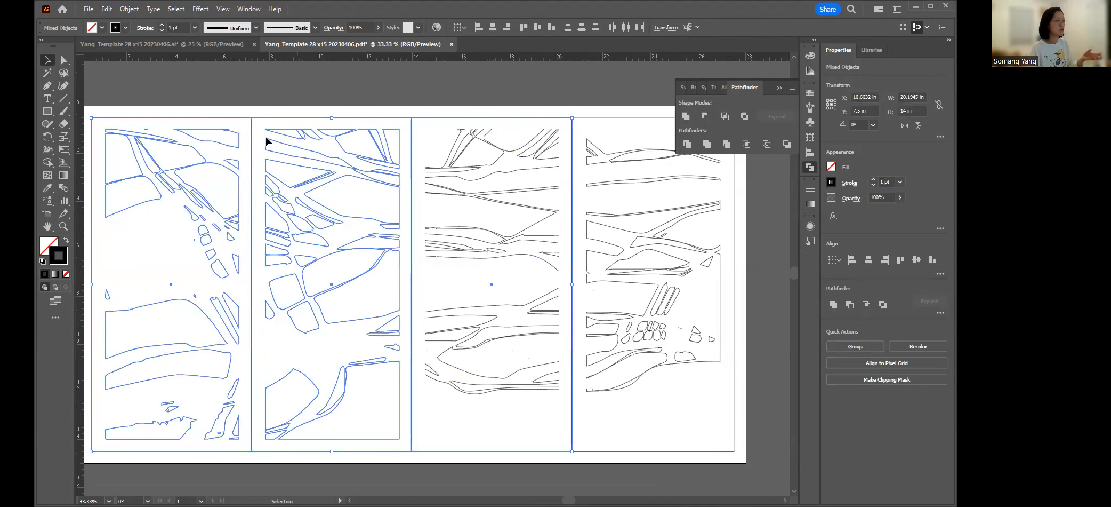
pyautogui.click(301, 137)
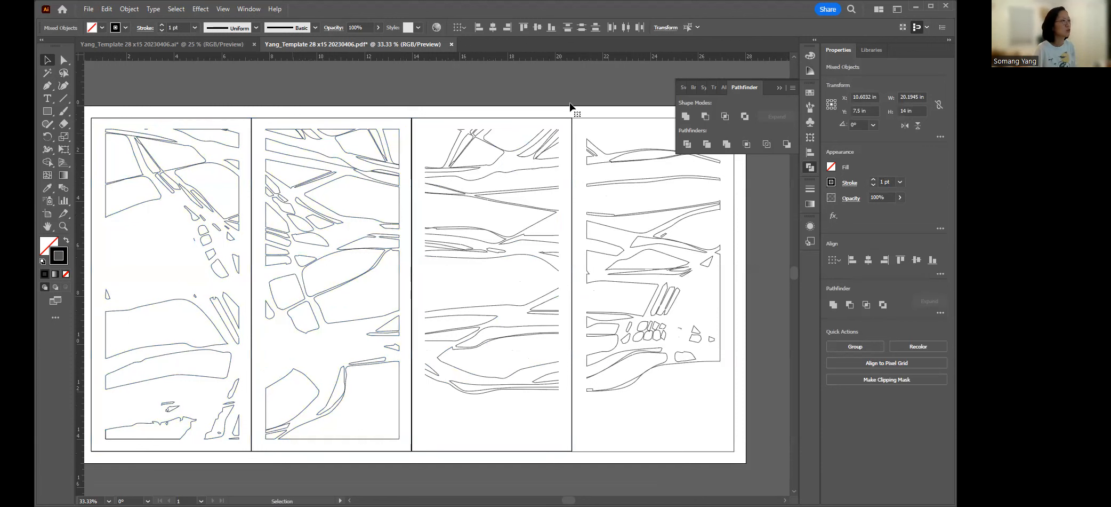
# Step: Select the third panel's masked artwork
pyautogui.click(539, 148)
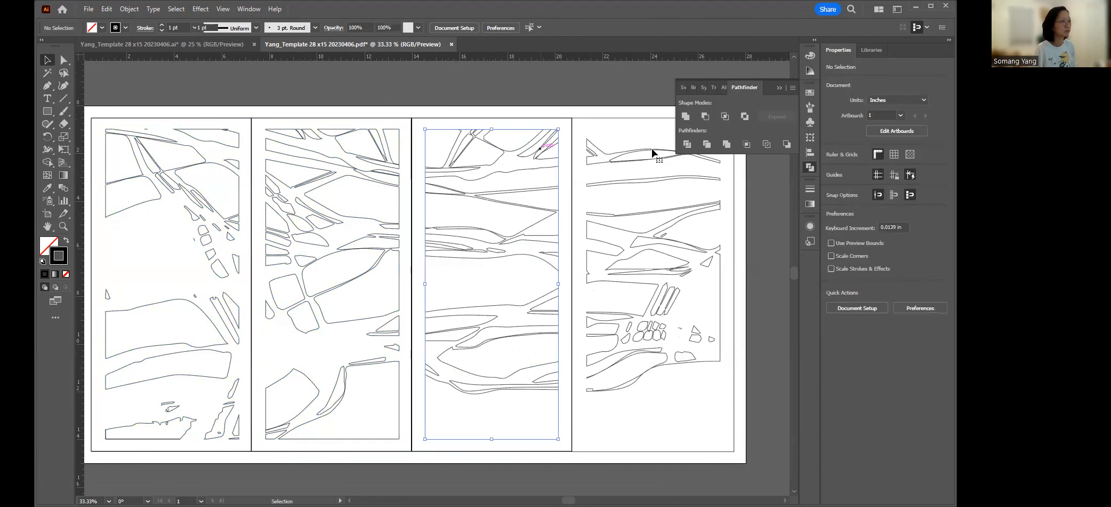